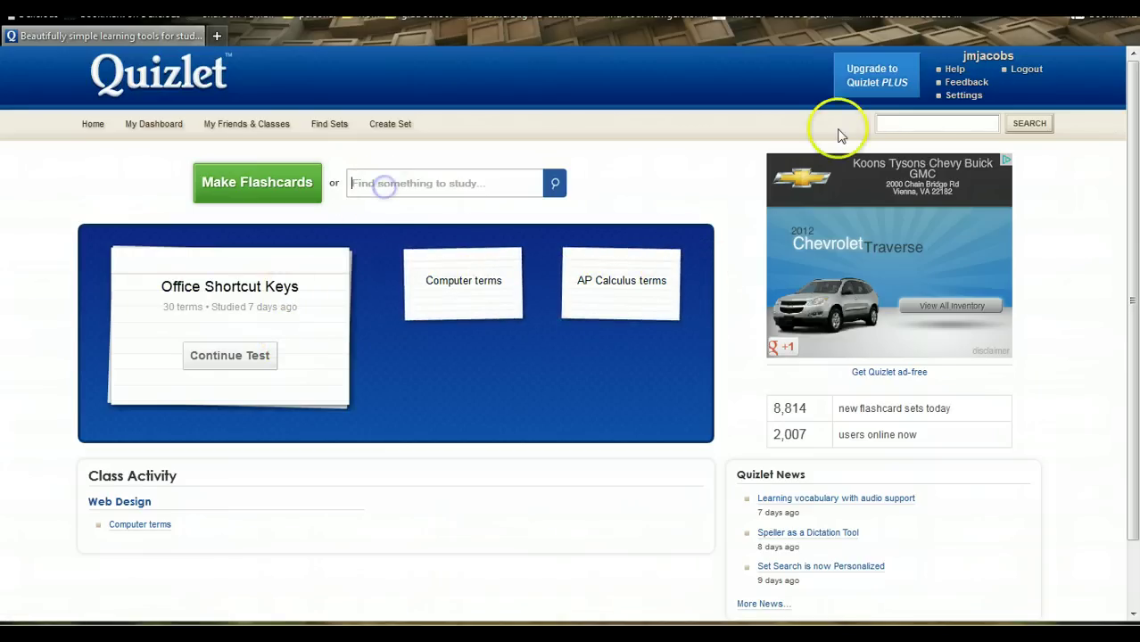
Search Quizlet for 'Art History' flashcard sets
{"action": "type", "text": "Art"}
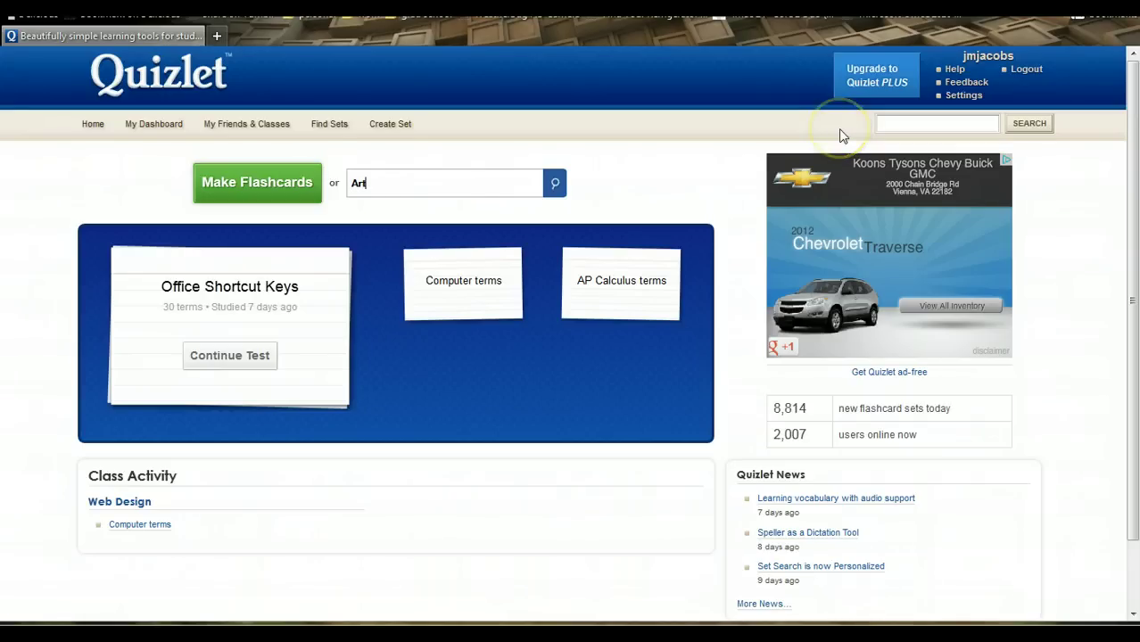
{"action": "type", "text": " Histro"}
{"action": "key", "text": "BackSpace"}
{"action": "key", "text": "BackSpace"}
{"action": "type", "text": "ory"}
{"action": "key", "text": "Return"}
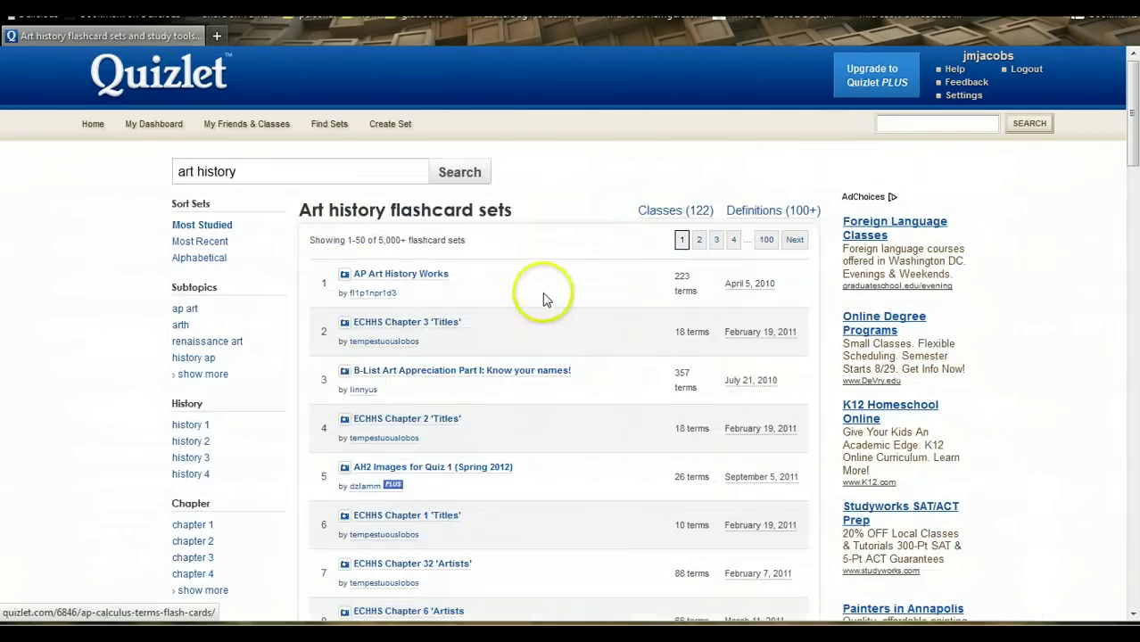
Open the B-List Art Appreciation Part I: Know your names! set and go to its export view
{"action": "scroll", "coordinate": [546, 300], "scroll_direction": "down", "scroll_amount": 1}
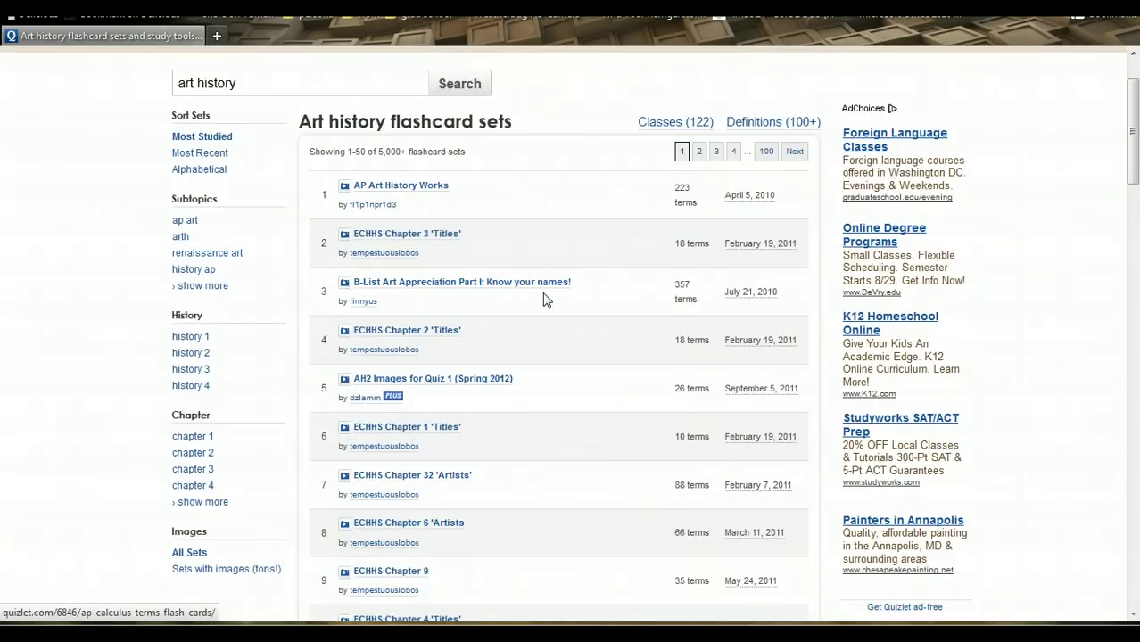
{"action": "left_click", "coordinate": [516, 297]}
{"action": "mouse_move", "coordinate": [418, 291]}
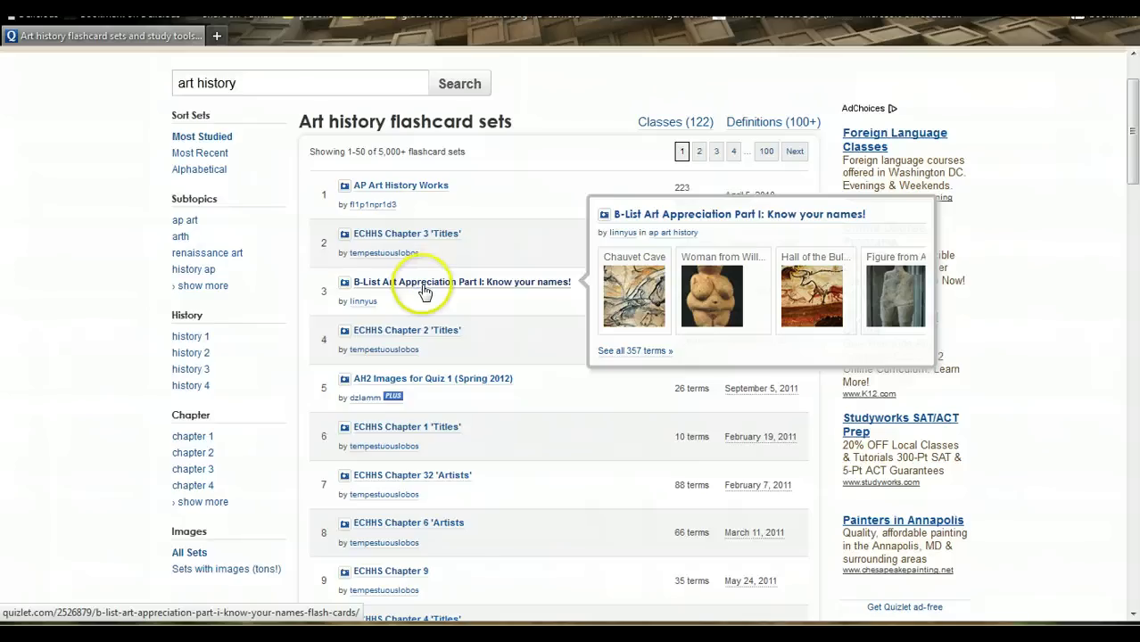
{"action": "left_click", "coordinate": [425, 292]}
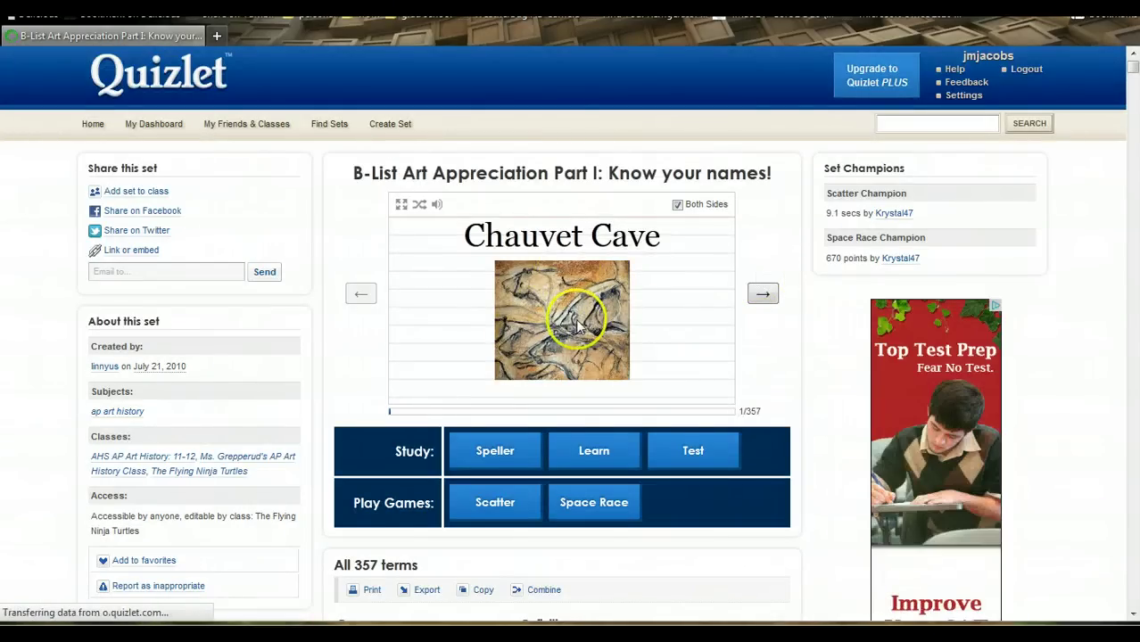
{"action": "scroll", "coordinate": [580, 322], "scroll_direction": "down", "scroll_amount": 1}
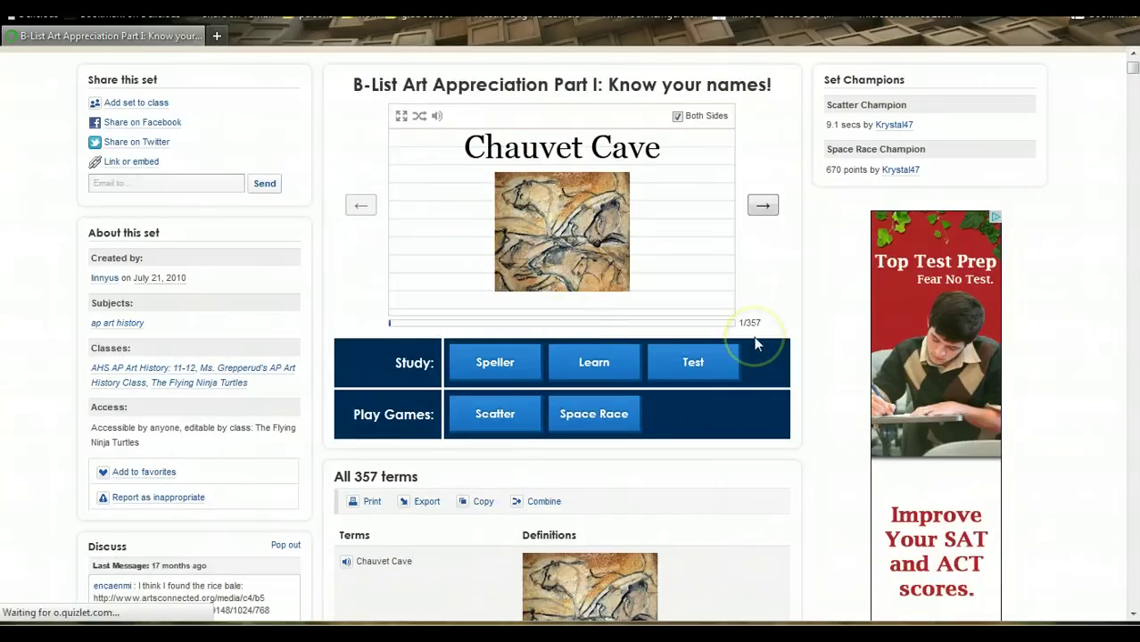
{"action": "scroll", "coordinate": [753, 342], "scroll_direction": "down", "scroll_amount": 1}
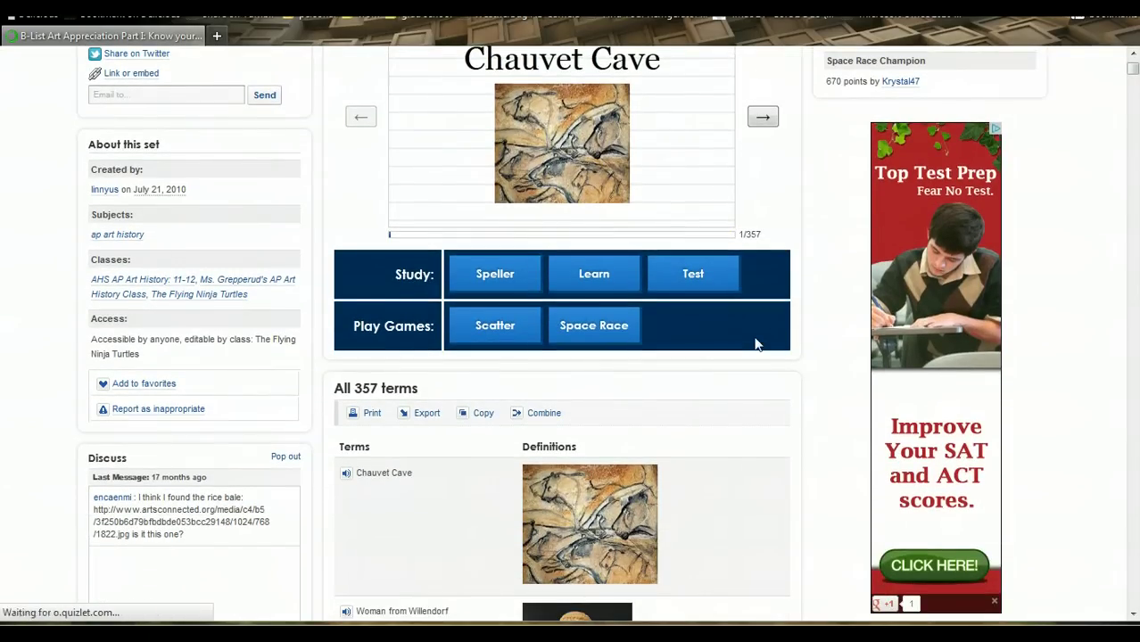
{"action": "scroll", "coordinate": [753, 341], "scroll_direction": "down", "scroll_amount": 3}
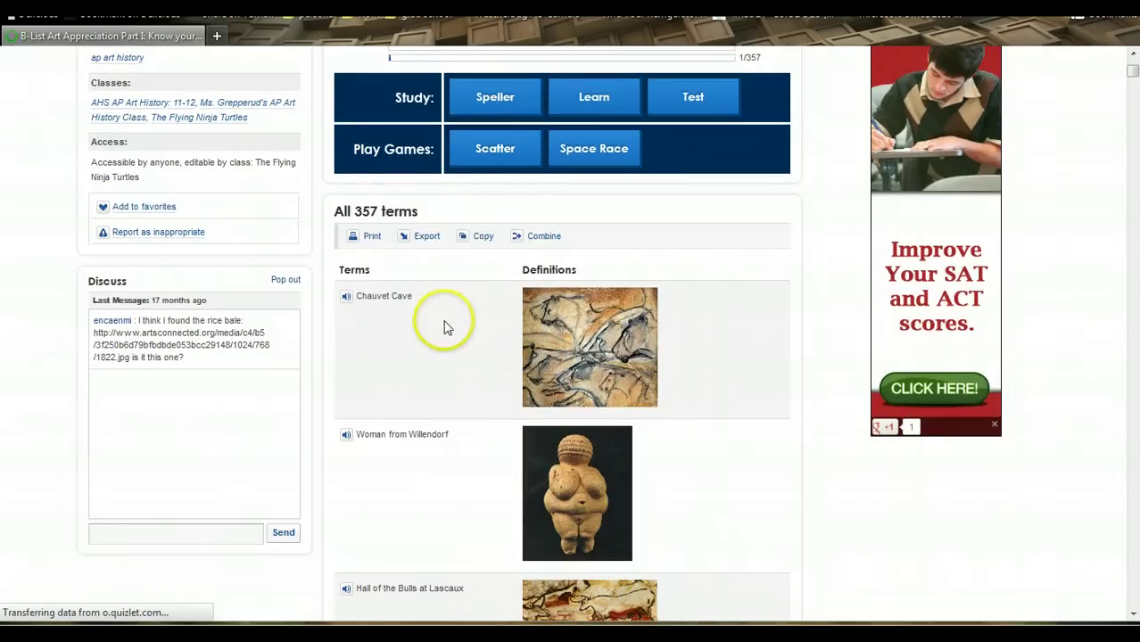
{"action": "left_click", "coordinate": [423, 239]}
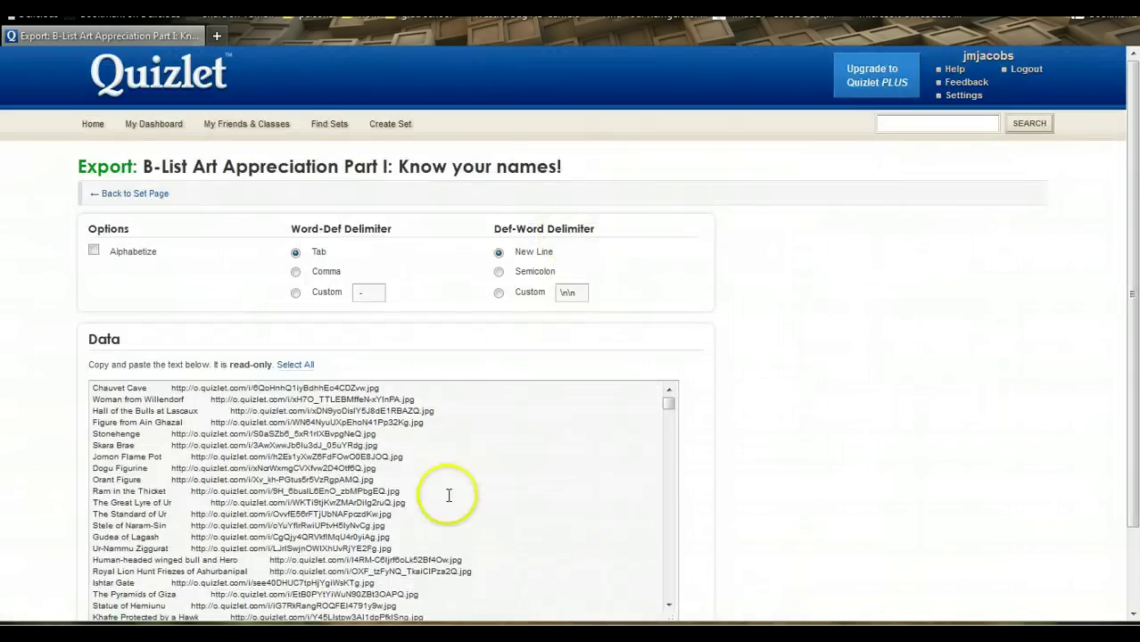
Scroll through the set's tab-delimited export data and select all of it
{"action": "scroll", "coordinate": [449, 495], "scroll_direction": "down", "scroll_amount": 2}
{"action": "scroll", "coordinate": [448, 495], "scroll_direction": "down", "scroll_amount": 2}
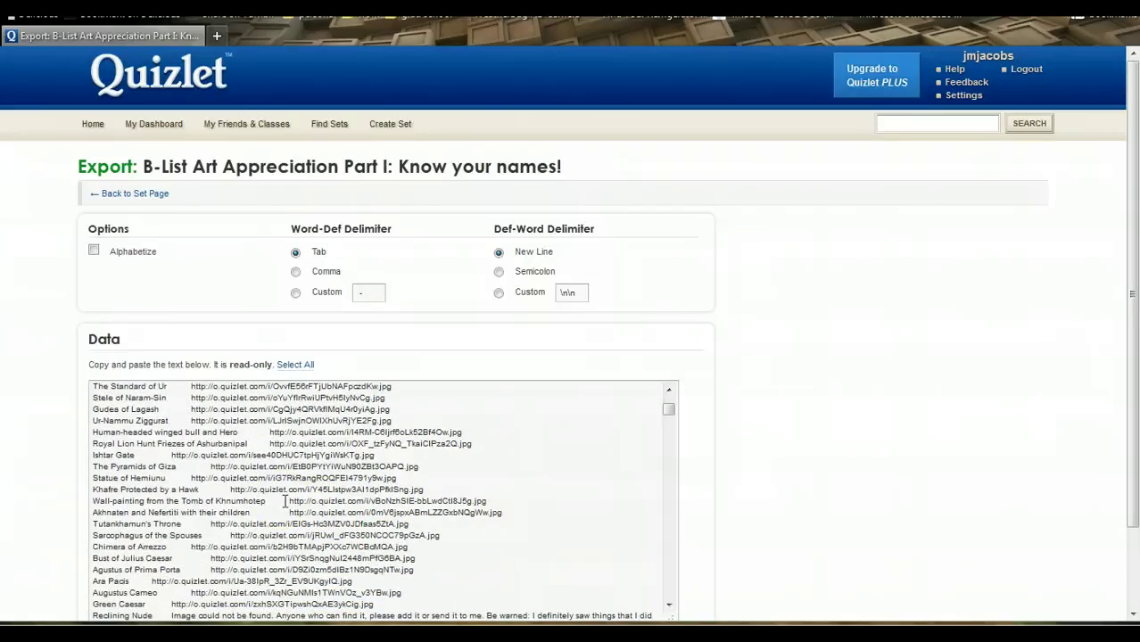
{"action": "scroll", "coordinate": [498, 507], "scroll_direction": "down", "scroll_amount": 1}
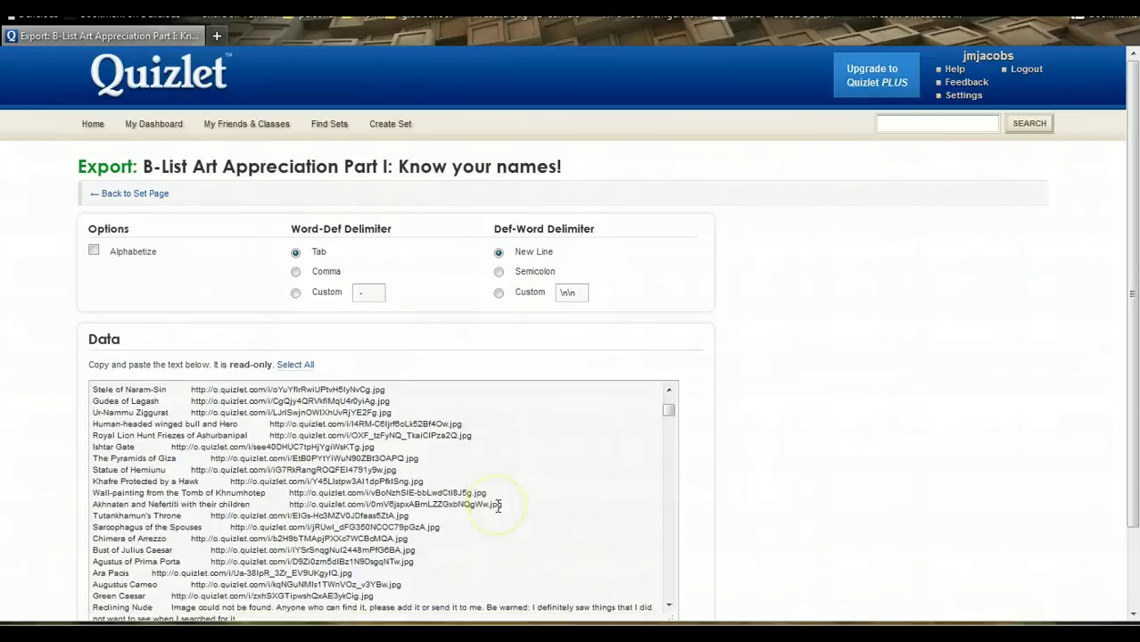
{"action": "scroll", "coordinate": [498, 507], "scroll_direction": "down", "scroll_amount": 3}
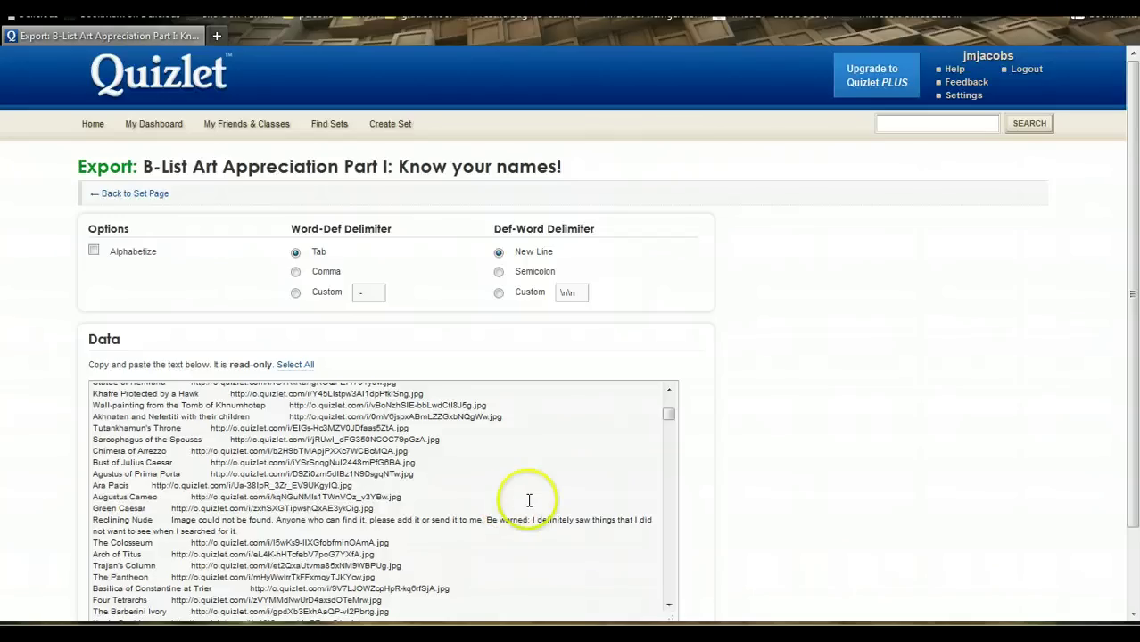
{"action": "left_click", "coordinate": [497, 561]}
{"action": "left_click", "coordinate": [483, 536]}
{"action": "scroll", "coordinate": [484, 527], "scroll_direction": "down", "scroll_amount": 2}
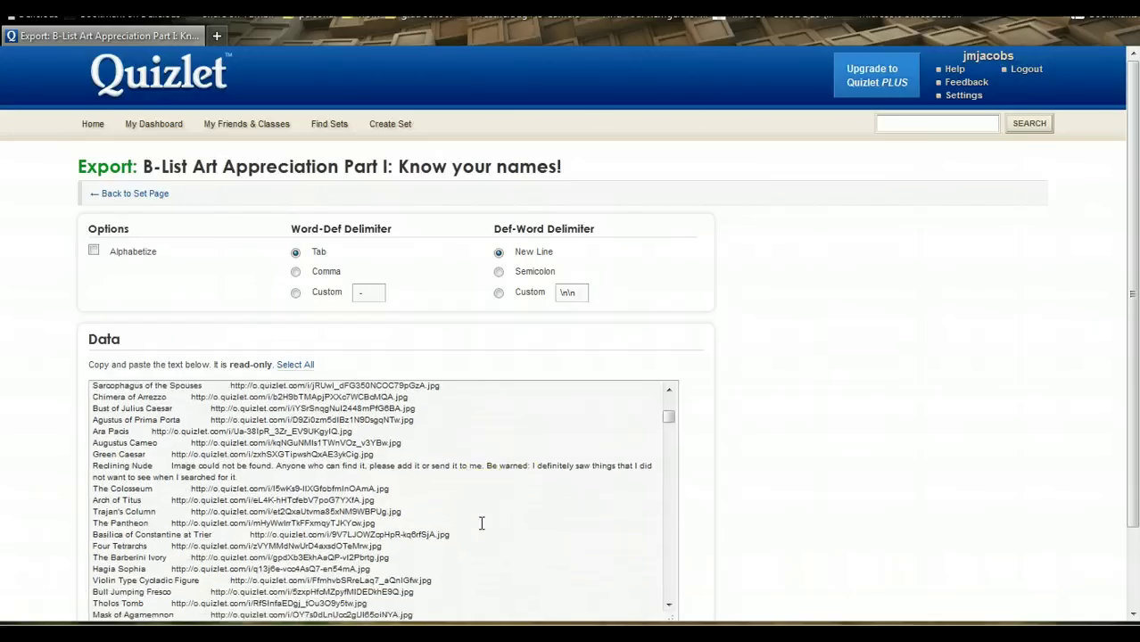
{"action": "scroll", "coordinate": [481, 523], "scroll_direction": "down", "scroll_amount": 6}
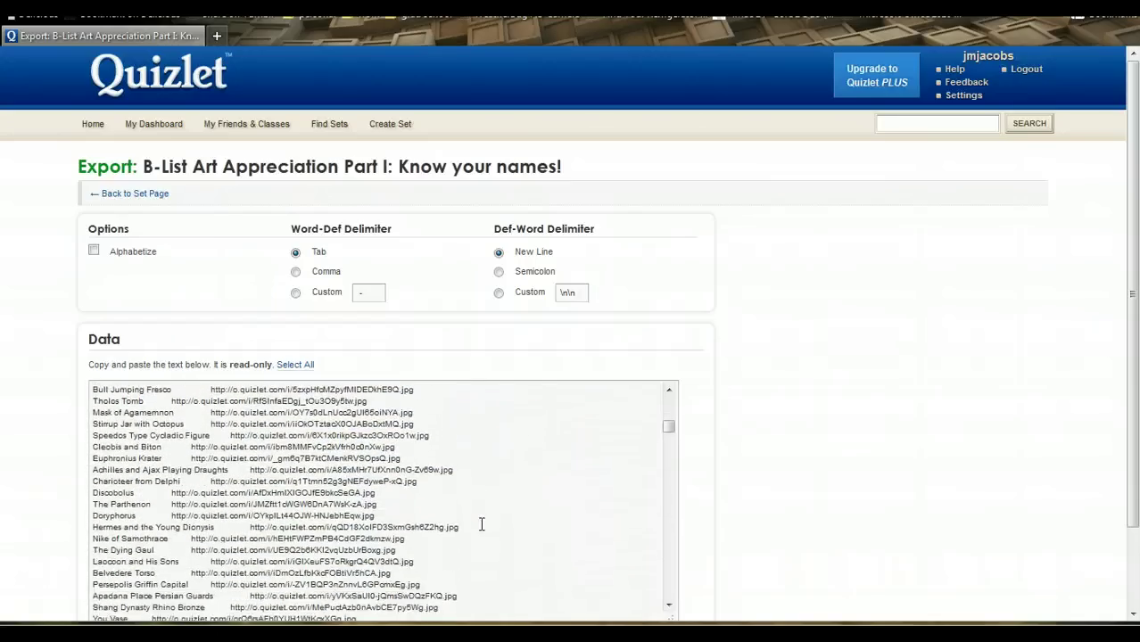
{"action": "scroll", "coordinate": [429, 497], "scroll_direction": "down", "scroll_amount": 1}
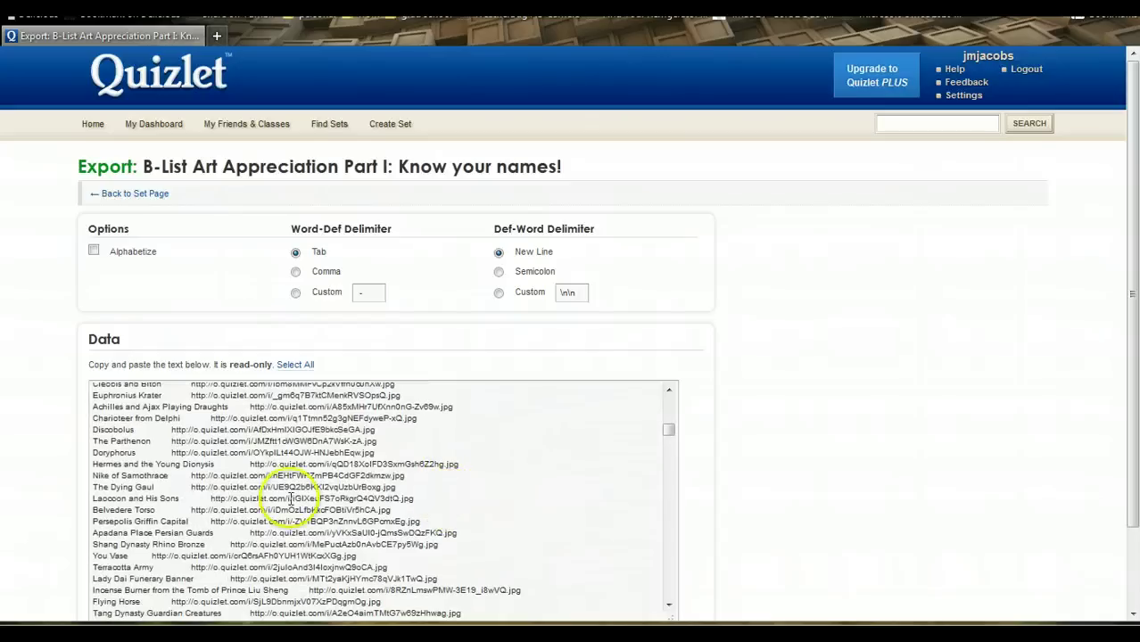
{"action": "left_click", "coordinate": [295, 366]}
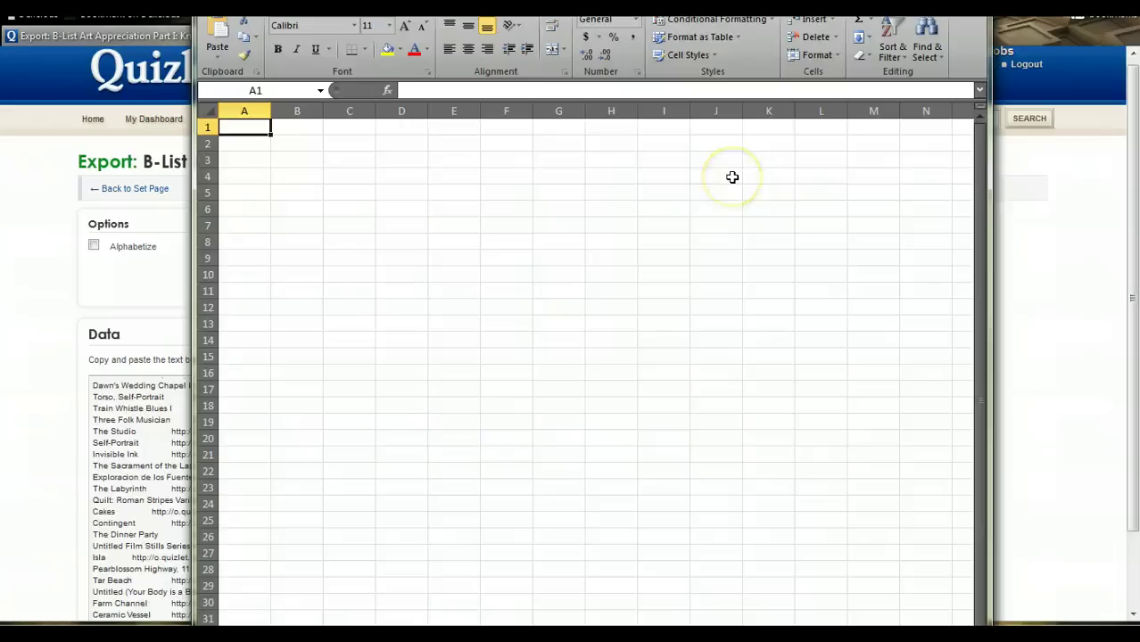
Paste the exported terms into cell A1 and widen column B so full titles show
{"action": "key", "text": "ctrl+v"}
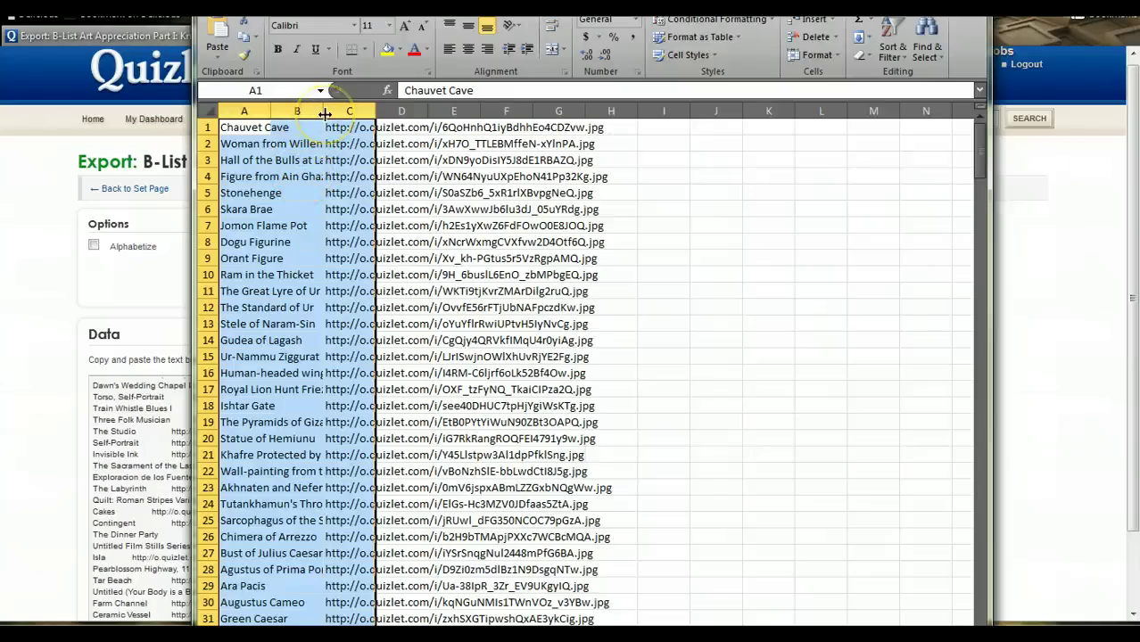
{"action": "left_click_drag", "start_coordinate": [326, 113], "coordinate": [464, 109]}
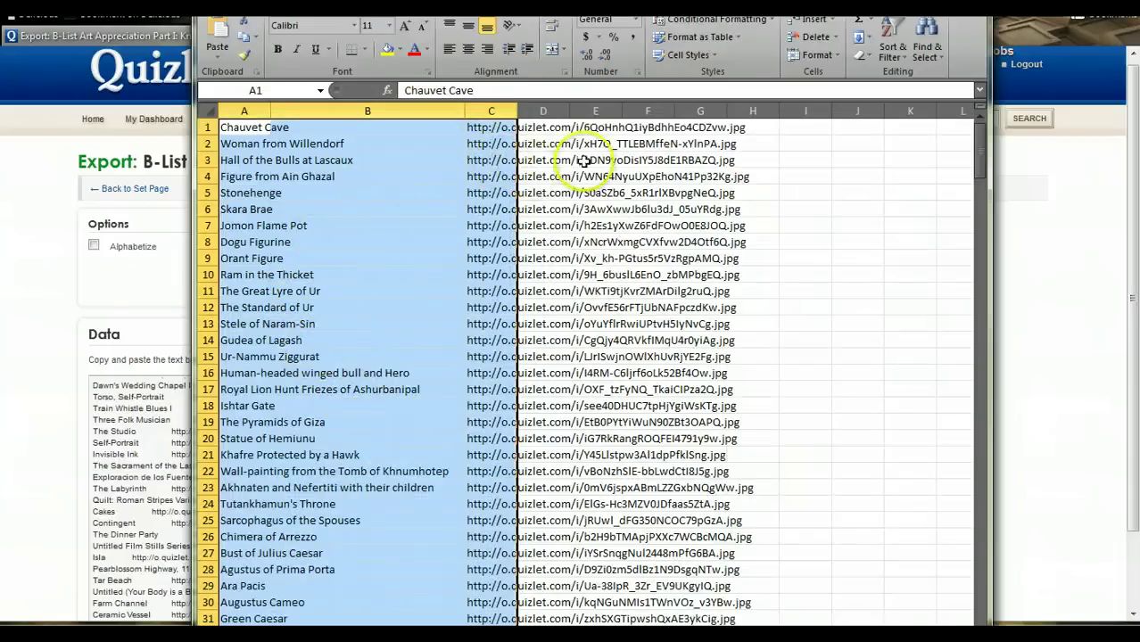
{"action": "left_click", "coordinate": [624, 127]}
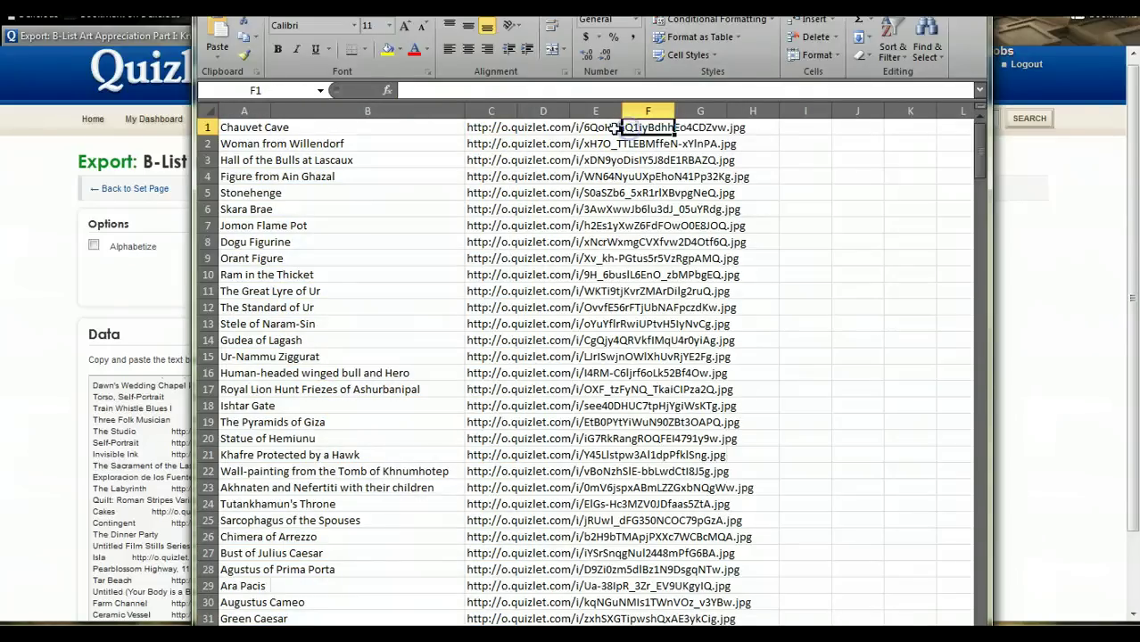
Select the full image URL in cell C1, then switch back to the browser
{"action": "left_click", "coordinate": [479, 128]}
{"action": "triple_click", "coordinate": [451, 91]}
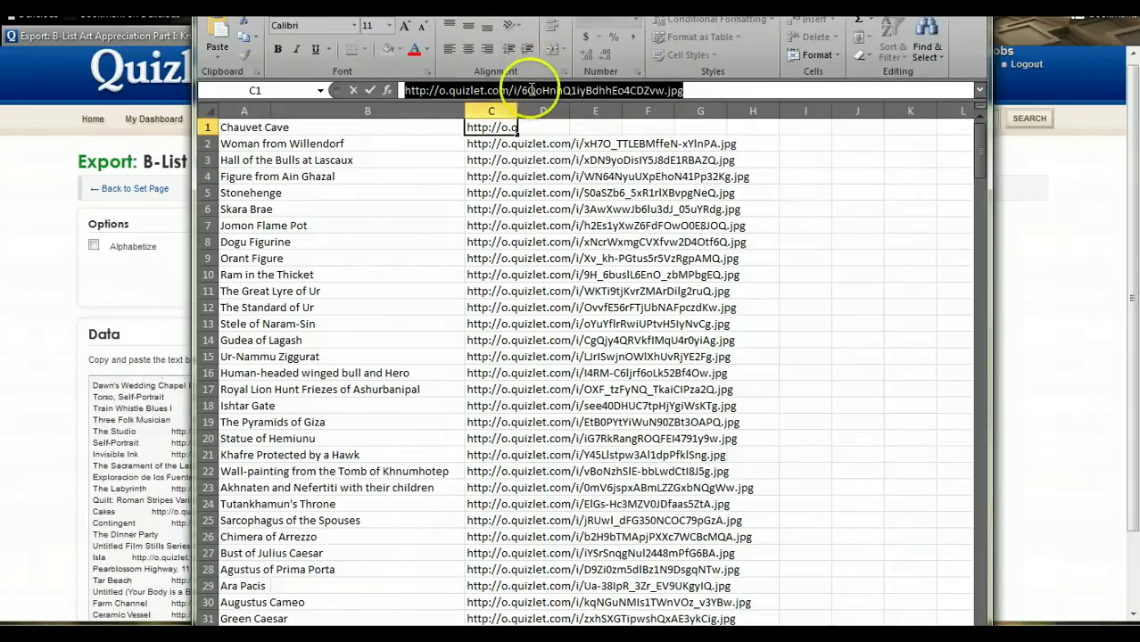
{"action": "right_click", "coordinate": [533, 92]}
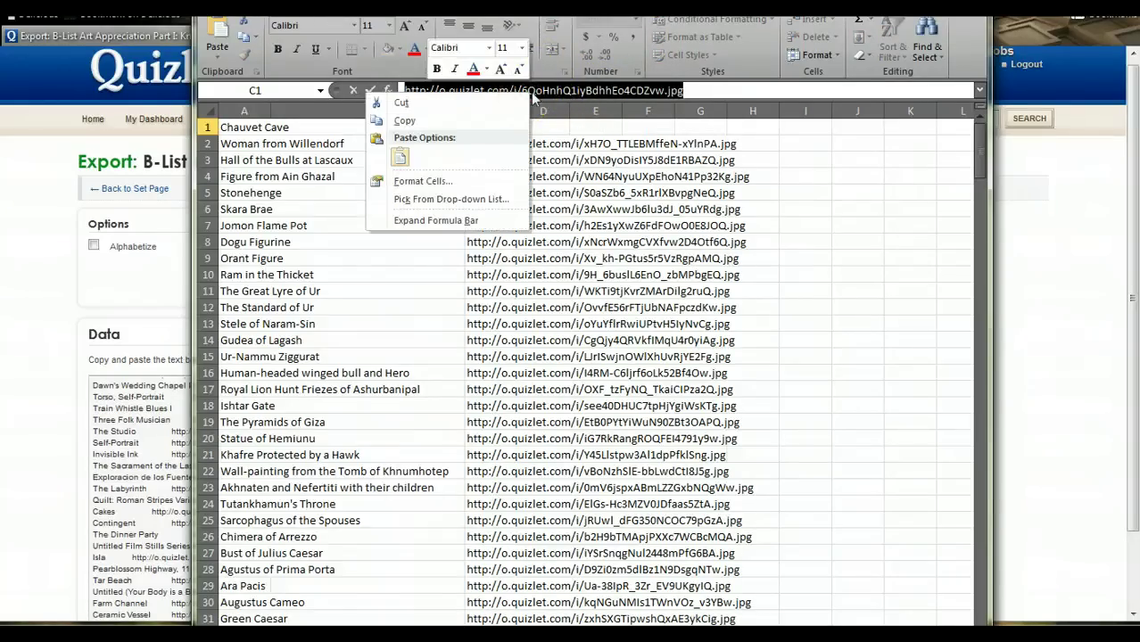
{"action": "left_click", "coordinate": [528, 92]}
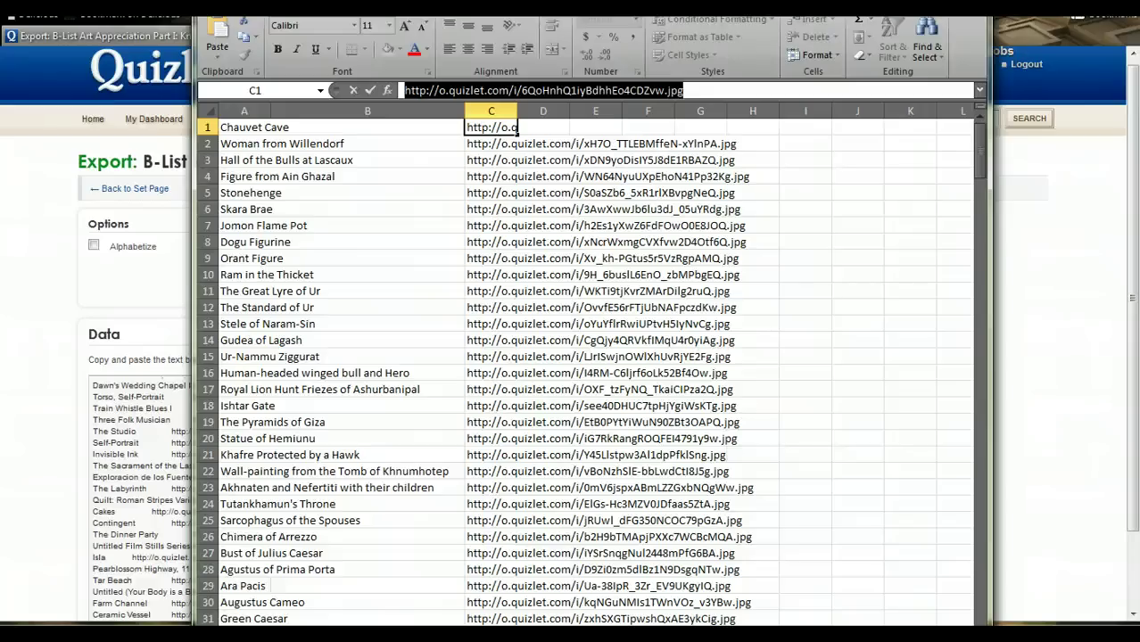
{"action": "key", "text": "alt+n"}
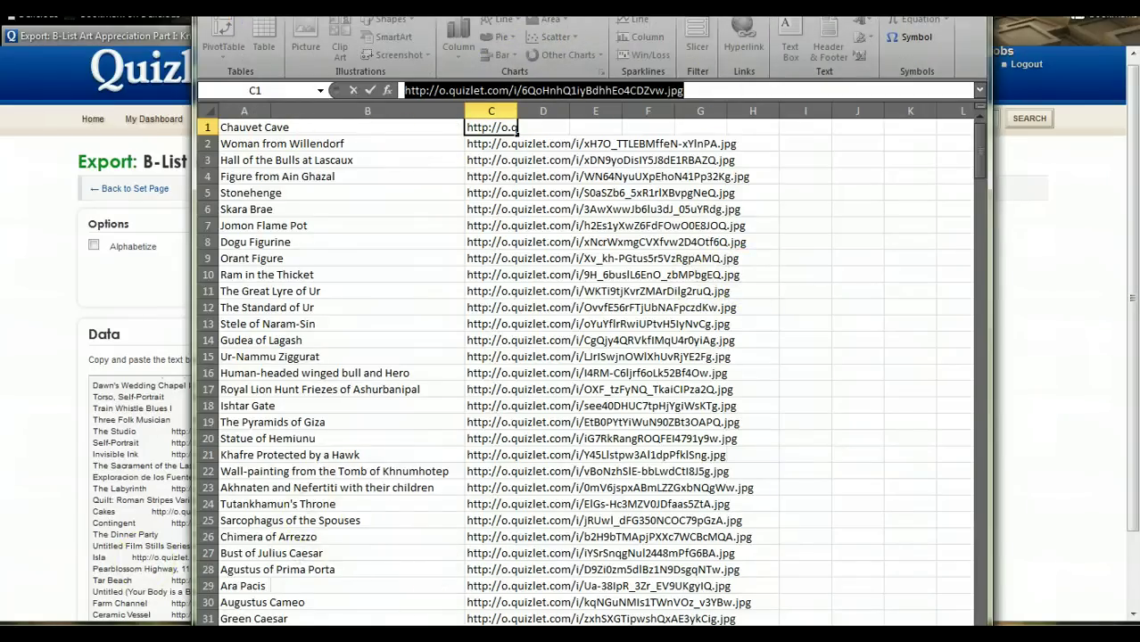
{"action": "key", "text": "alt+Tab"}
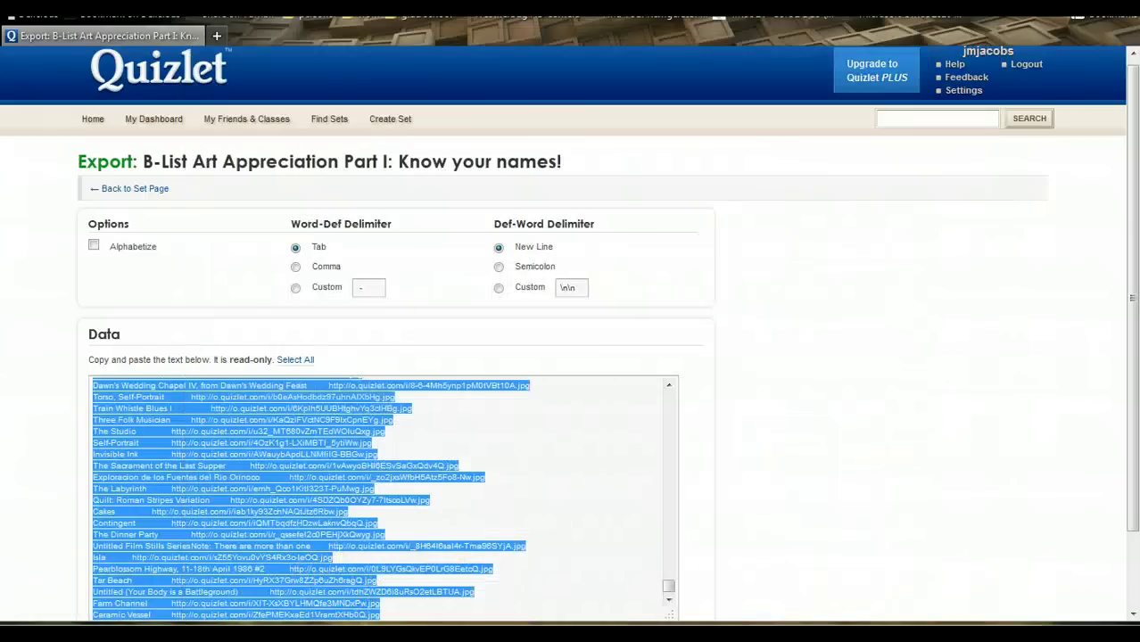
Paste the exported term list into a blank Word document
{"action": "key", "text": "alt+Tab"}
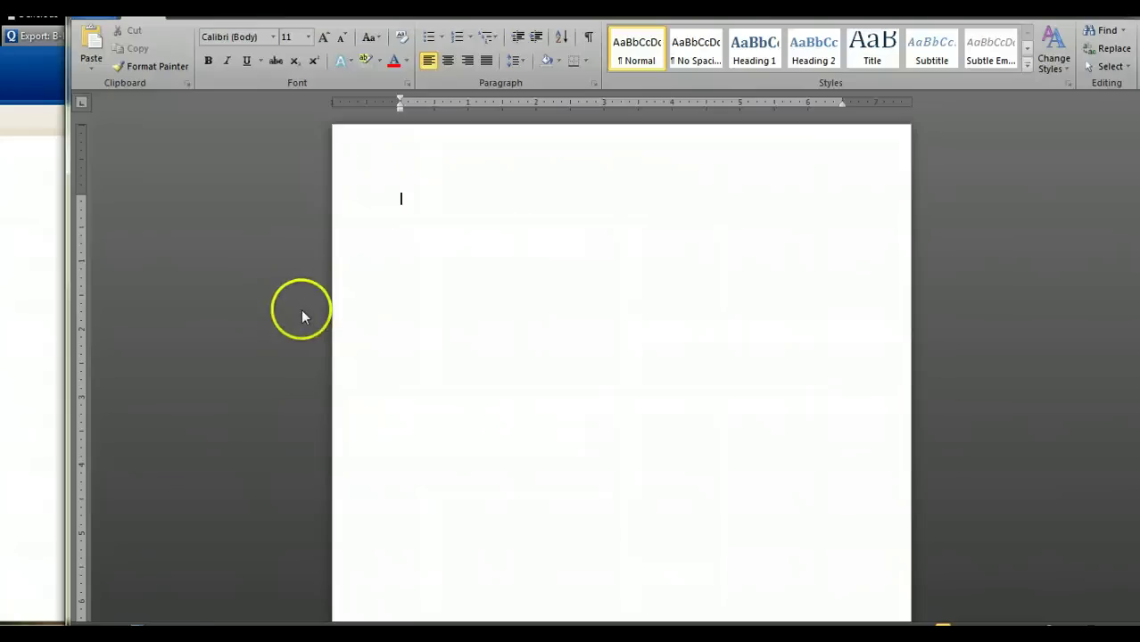
{"action": "left_click", "coordinate": [384, 319]}
{"action": "key", "text": "ctrl+v"}
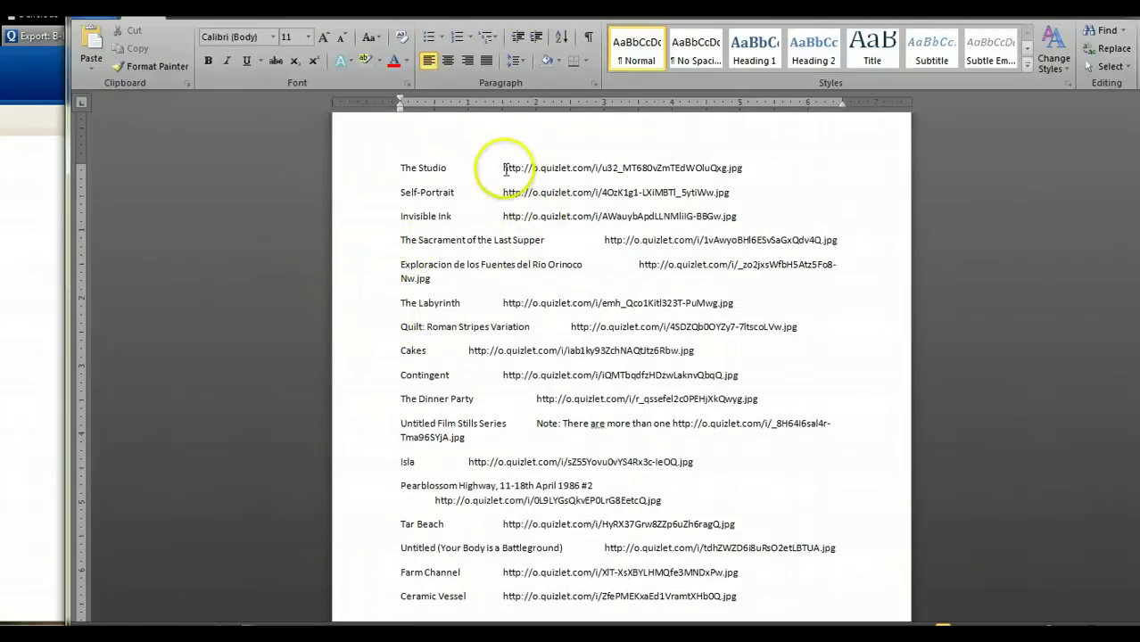
Add a line break after The Studio and Self-Portrait URLs so they become hyperlinks, then open The Studio link
{"action": "left_click_drag", "start_coordinate": [504, 168], "coordinate": [742, 168]}
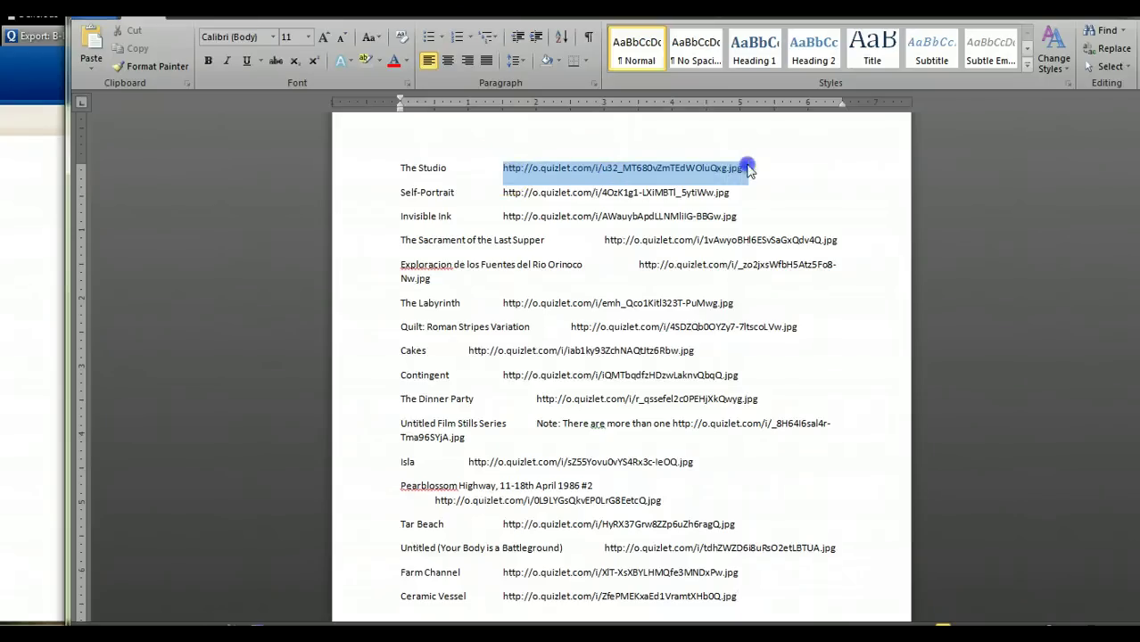
{"action": "left_click", "coordinate": [745, 167]}
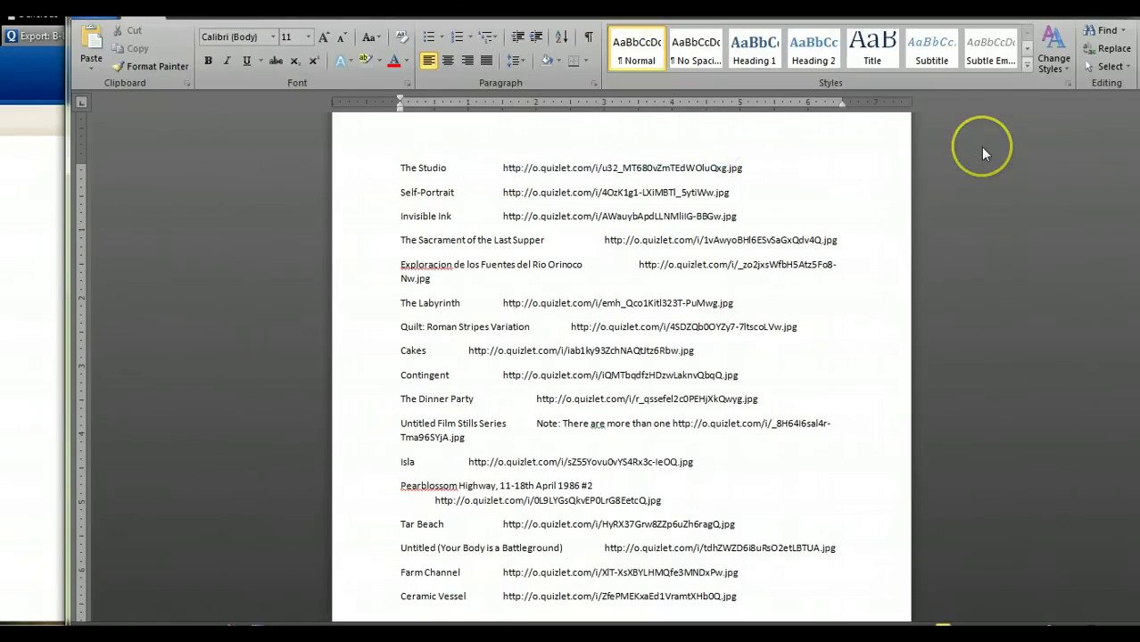
{"action": "key", "text": "Return"}
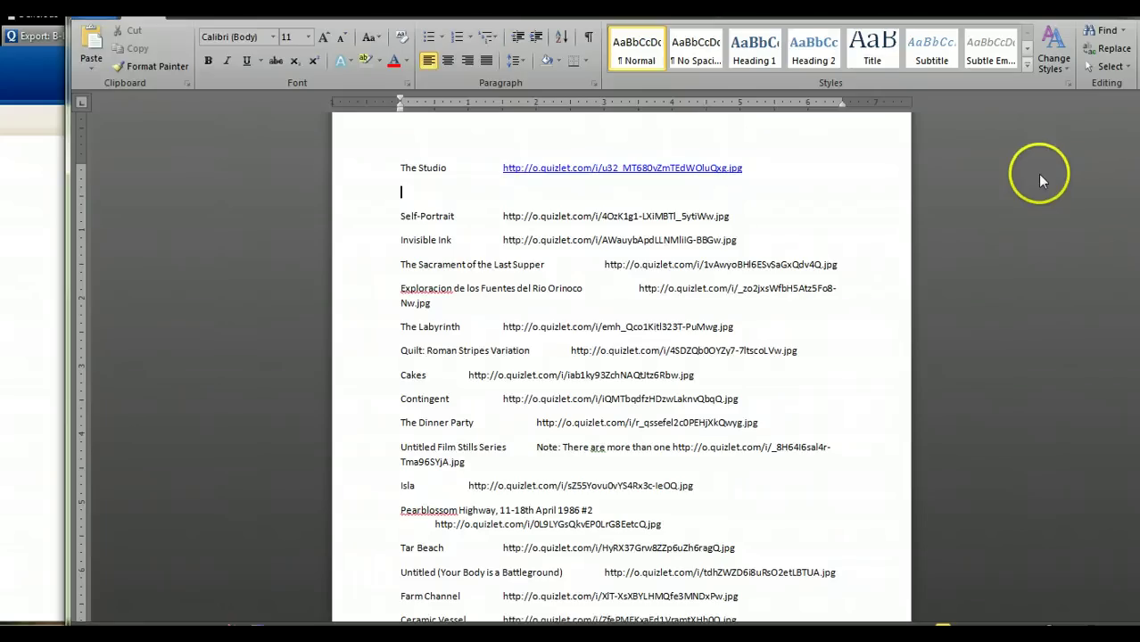
{"action": "left_click", "coordinate": [741, 216]}
{"action": "key", "text": "Return"}
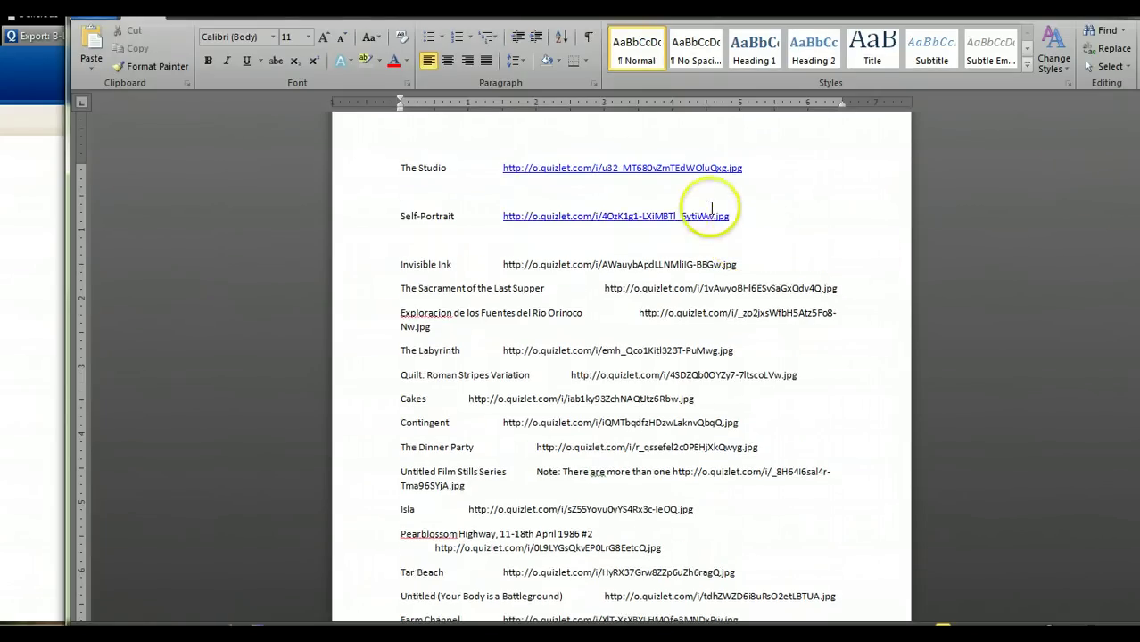
{"action": "left_click", "coordinate": [613, 171], "text": "ctrl"}
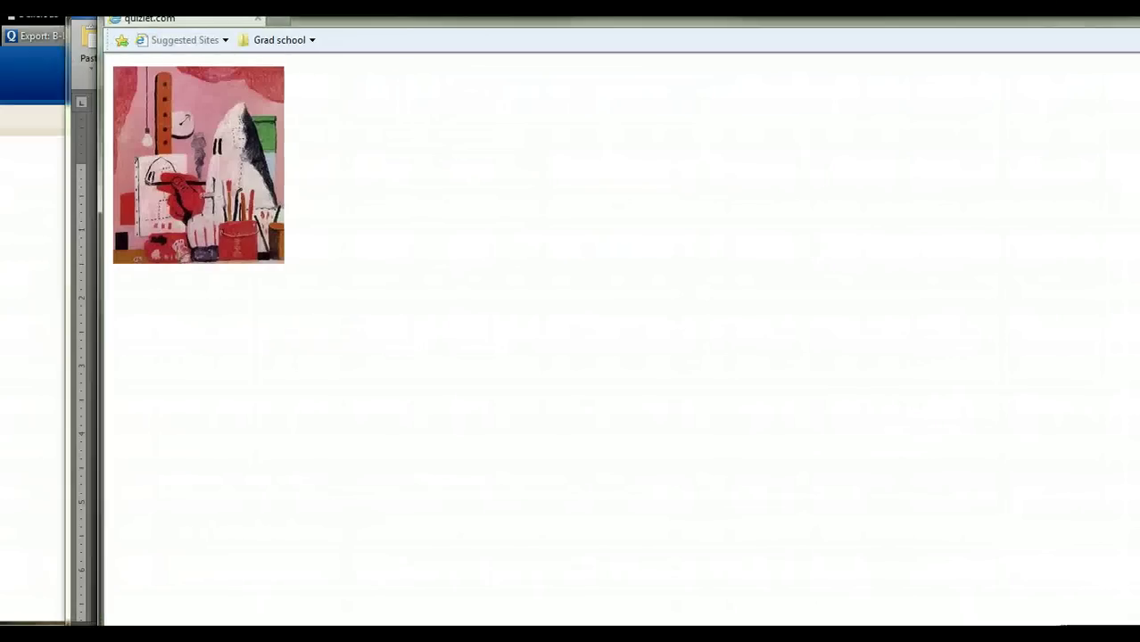
Check The Studio image's options, close its browser window, and close Word without saving
{"action": "right_click", "coordinate": [212, 167]}
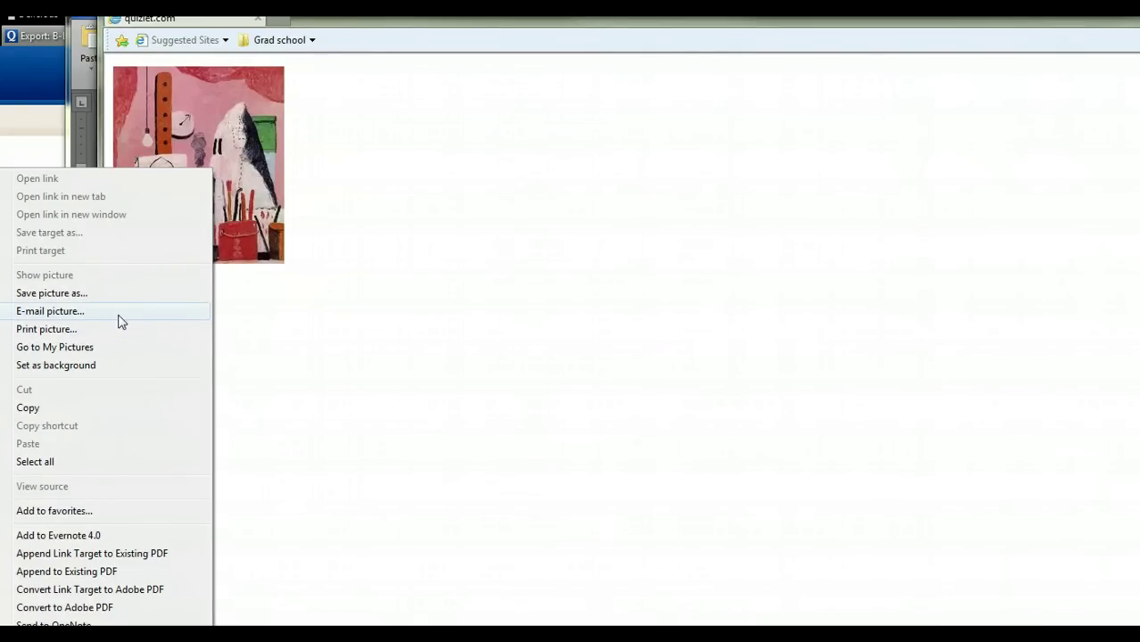
{"action": "left_click", "coordinate": [208, 318]}
{"action": "left_click", "coordinate": [471, 187]}
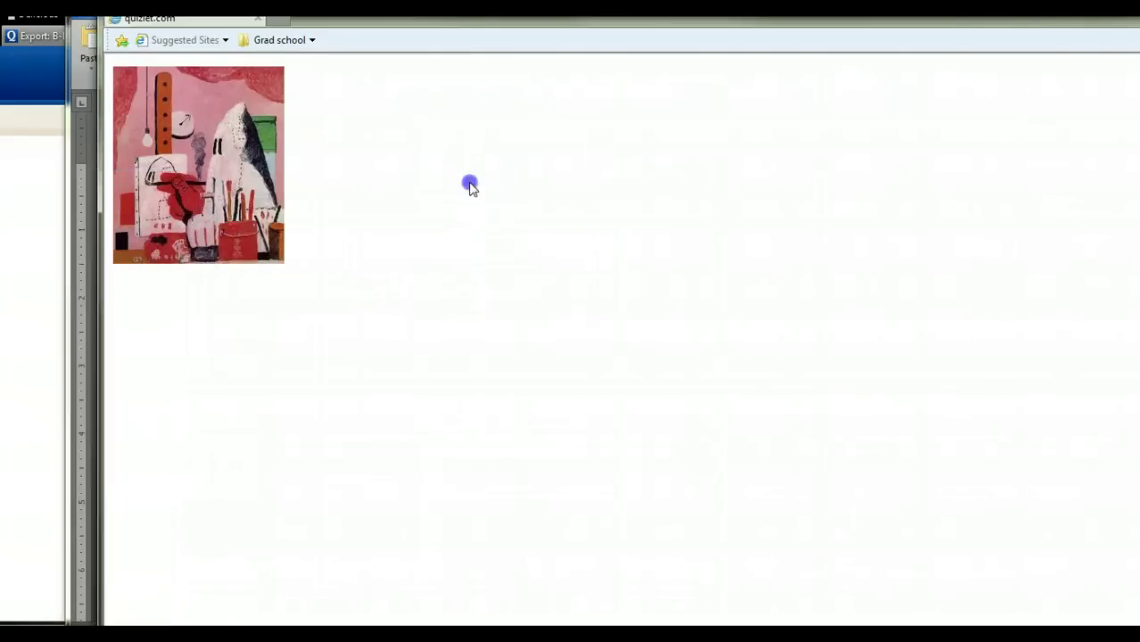
{"action": "left_click", "coordinate": [1066, 34]}
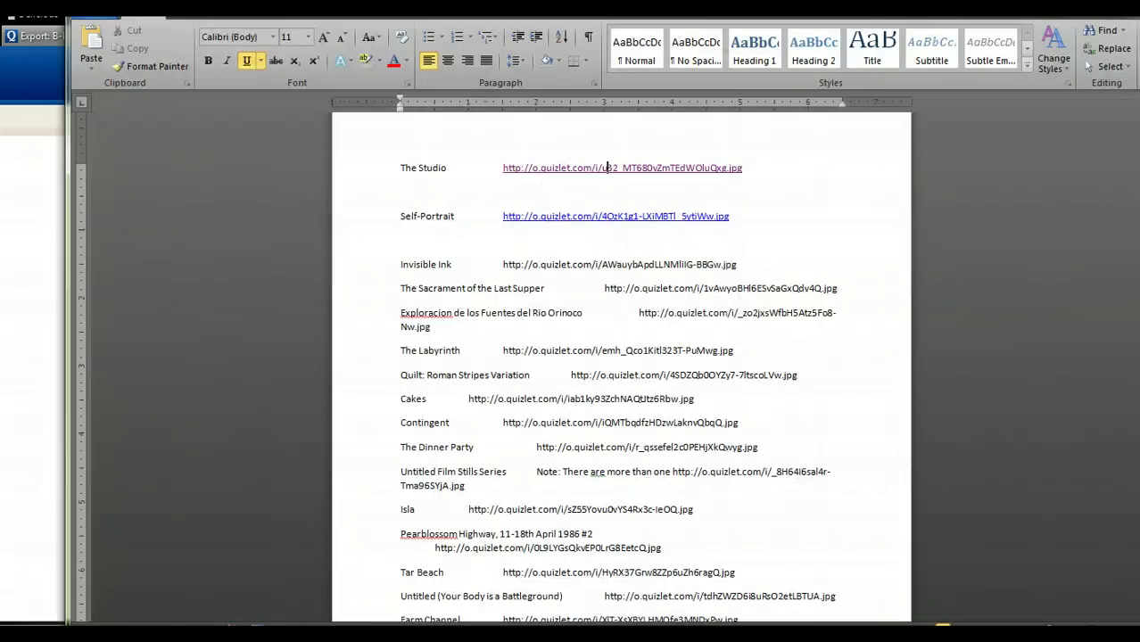
{"action": "left_click", "coordinate": [1123, 3]}
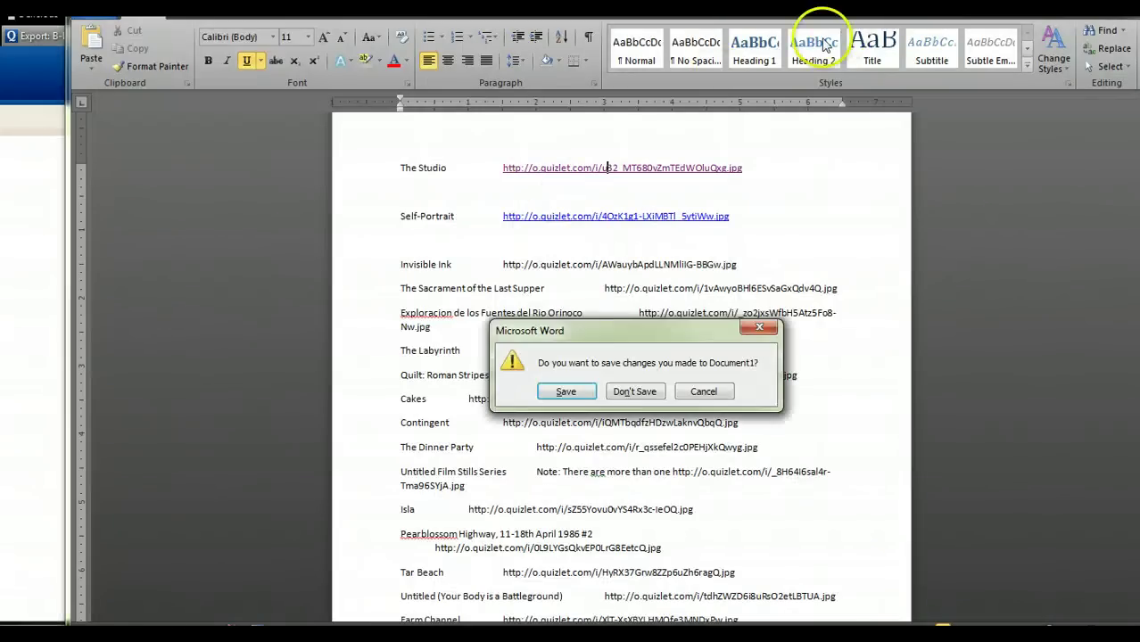
{"action": "left_click", "coordinate": [634, 391]}
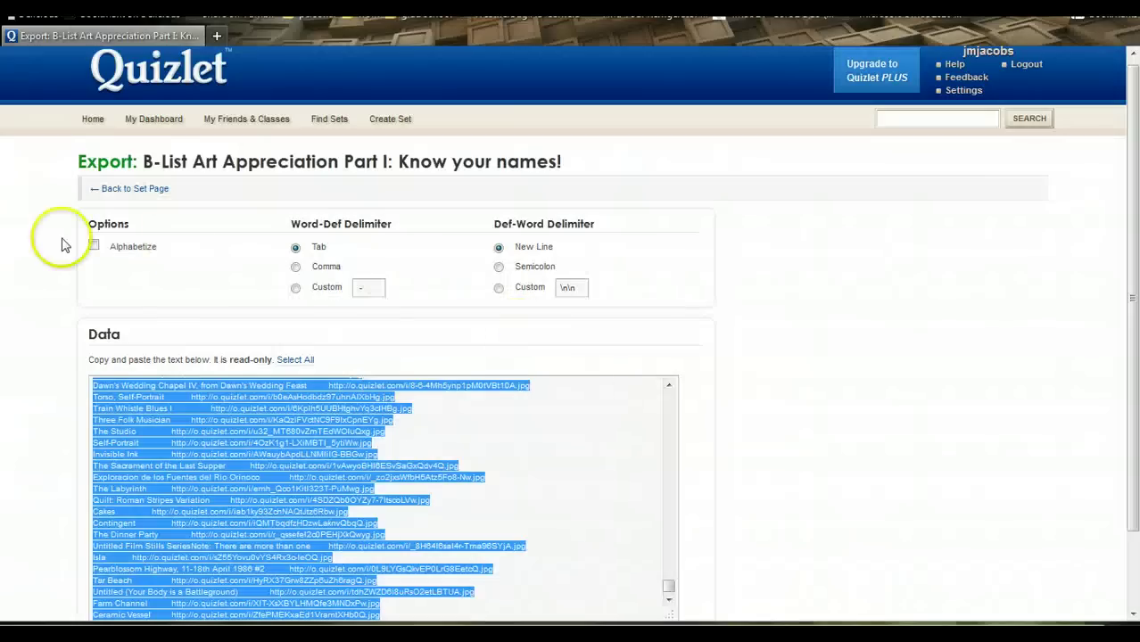
Open the Computer terms set's export page from Quizlet Home and select all five term lines
{"action": "left_click", "coordinate": [116, 188]}
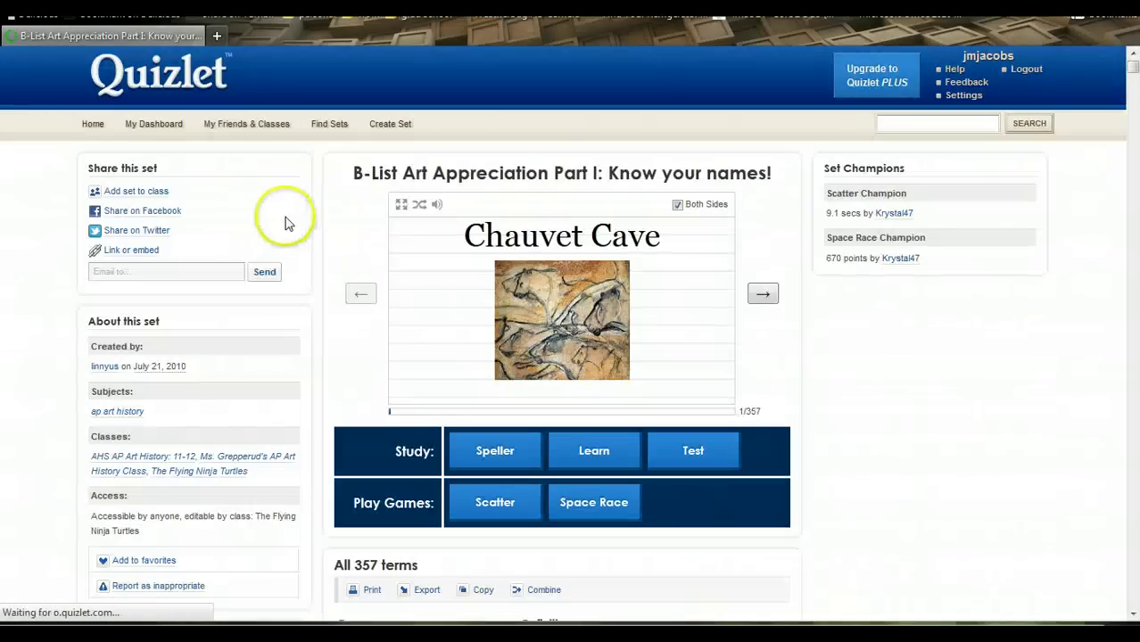
{"action": "left_click", "coordinate": [93, 124]}
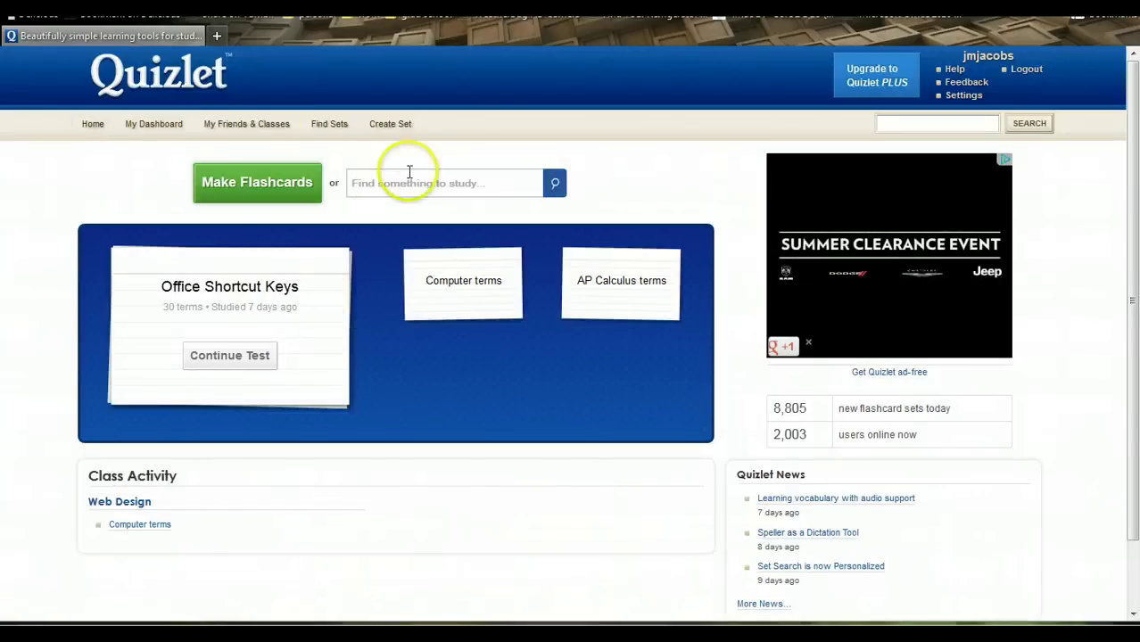
{"action": "left_click", "coordinate": [460, 276]}
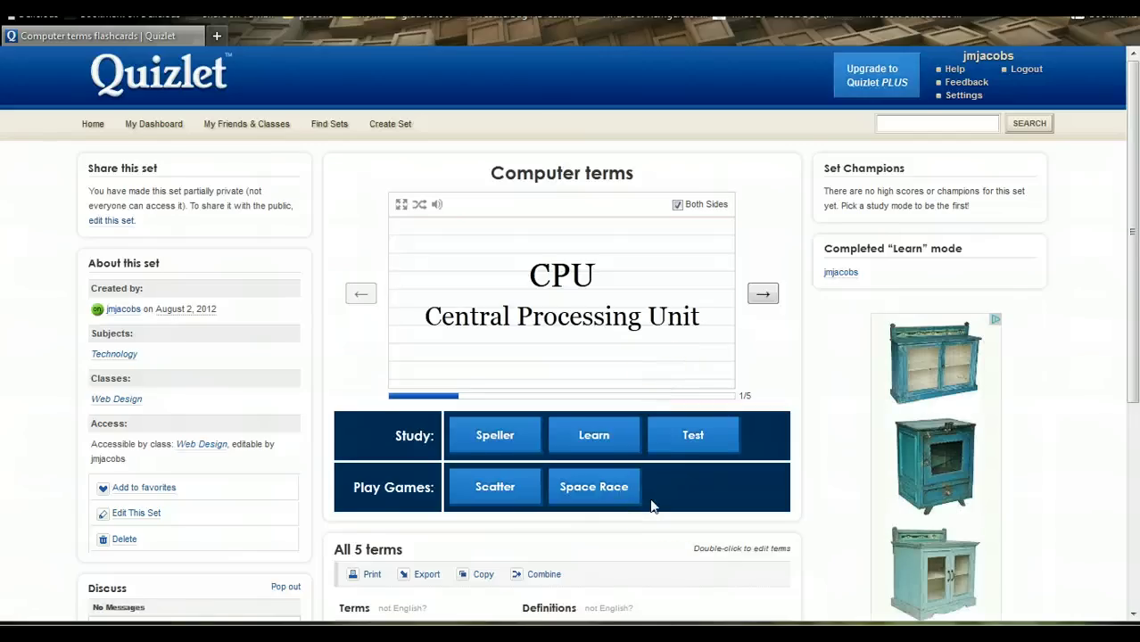
{"action": "scroll", "coordinate": [651, 507], "scroll_direction": "down", "scroll_amount": 5}
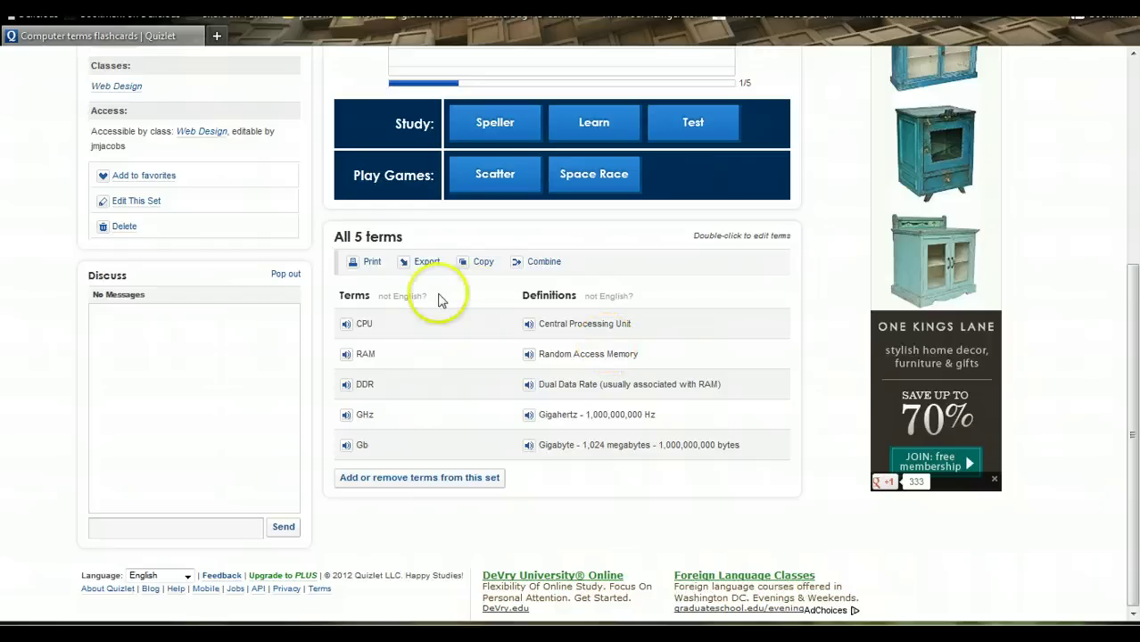
{"action": "left_click", "coordinate": [421, 267]}
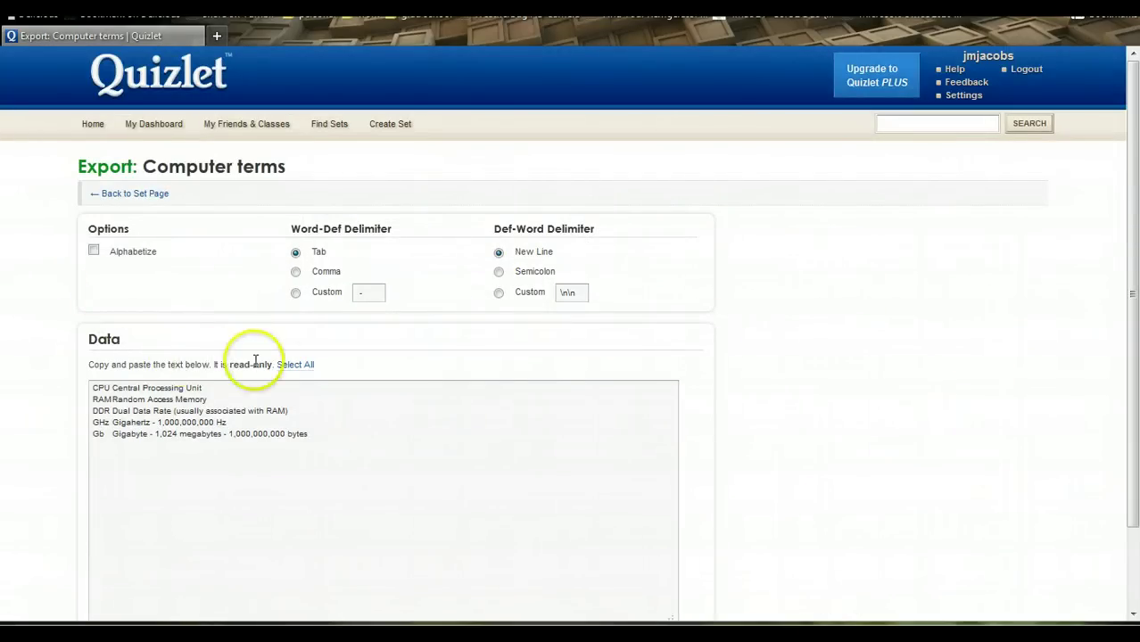
{"action": "left_click", "coordinate": [297, 367]}
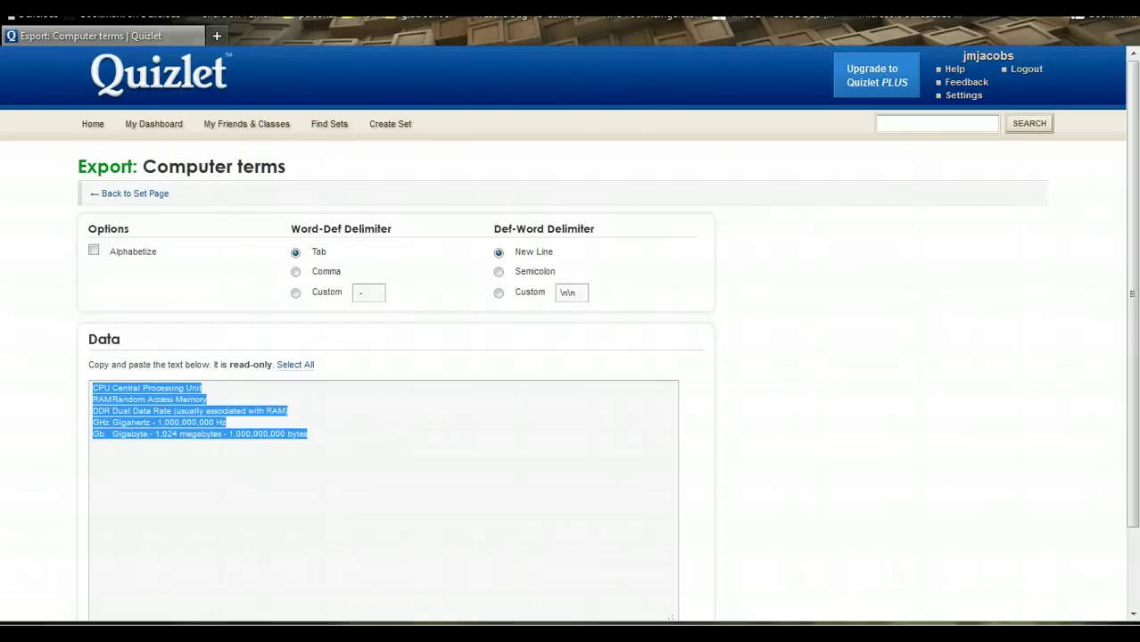
{"action": "key", "text": "super"}
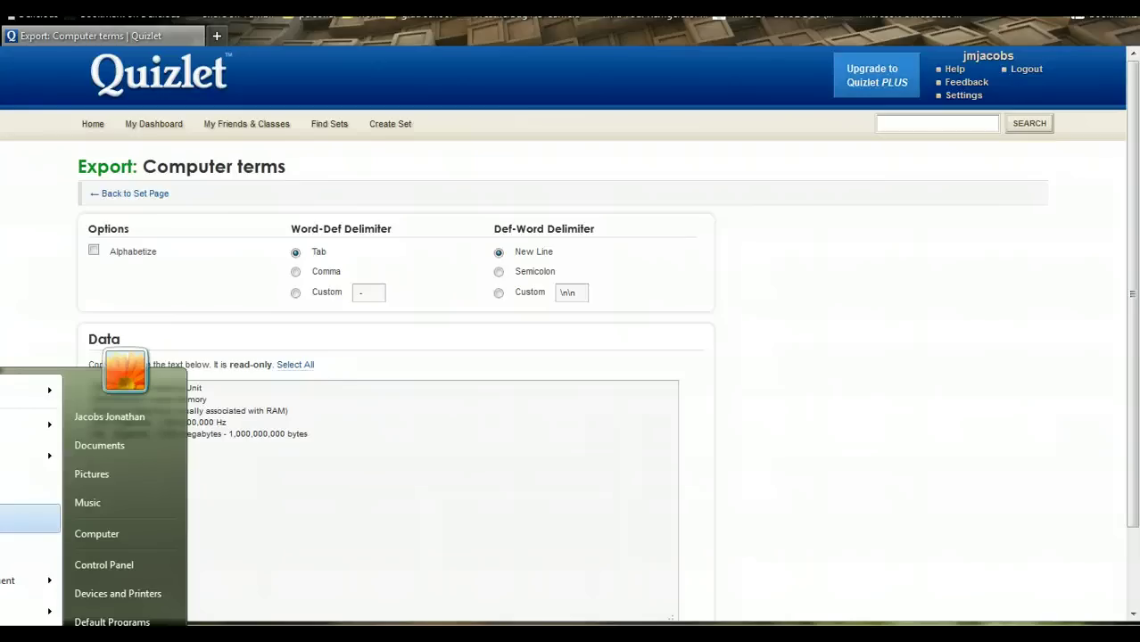
Launch Notepad with the pasted Computer terms and place the cursor before CPU
{"action": "left_click", "coordinate": [15, 387]}
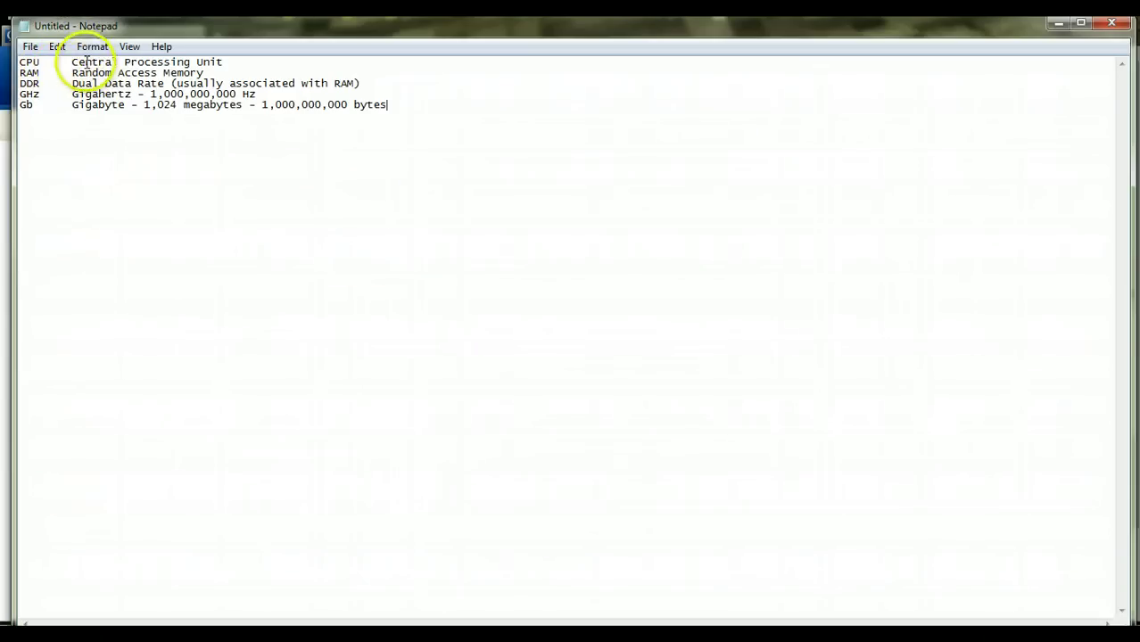
{"action": "left_click", "coordinate": [20, 62]}
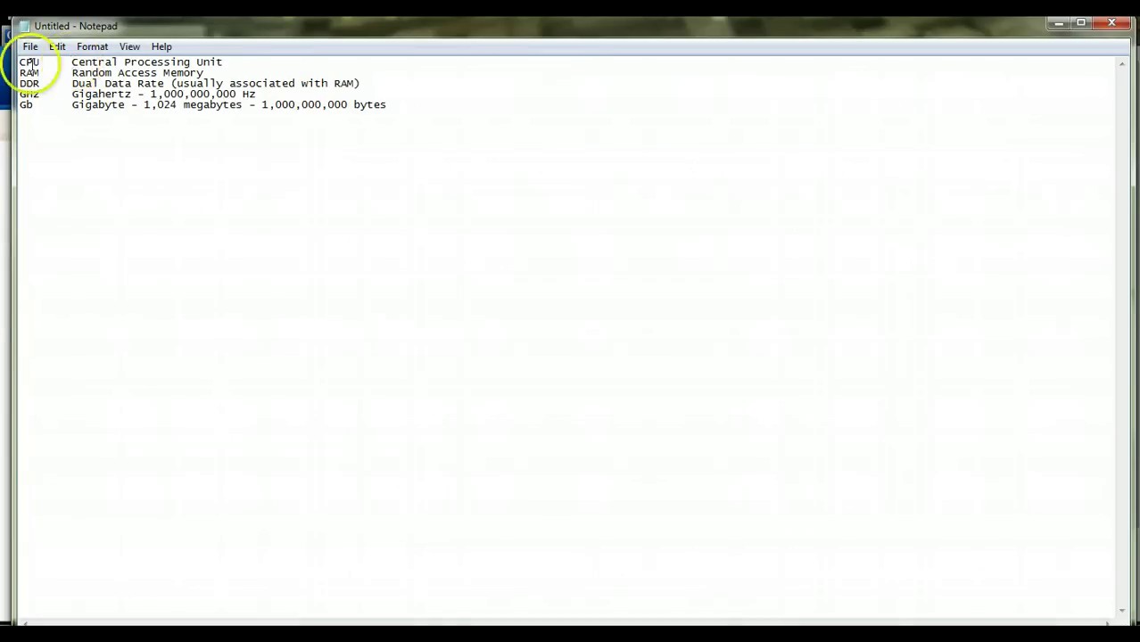
Number CPU as 1. with its answer *a. on its own line, and number RAM as 2
{"action": "type", "text": "1"}
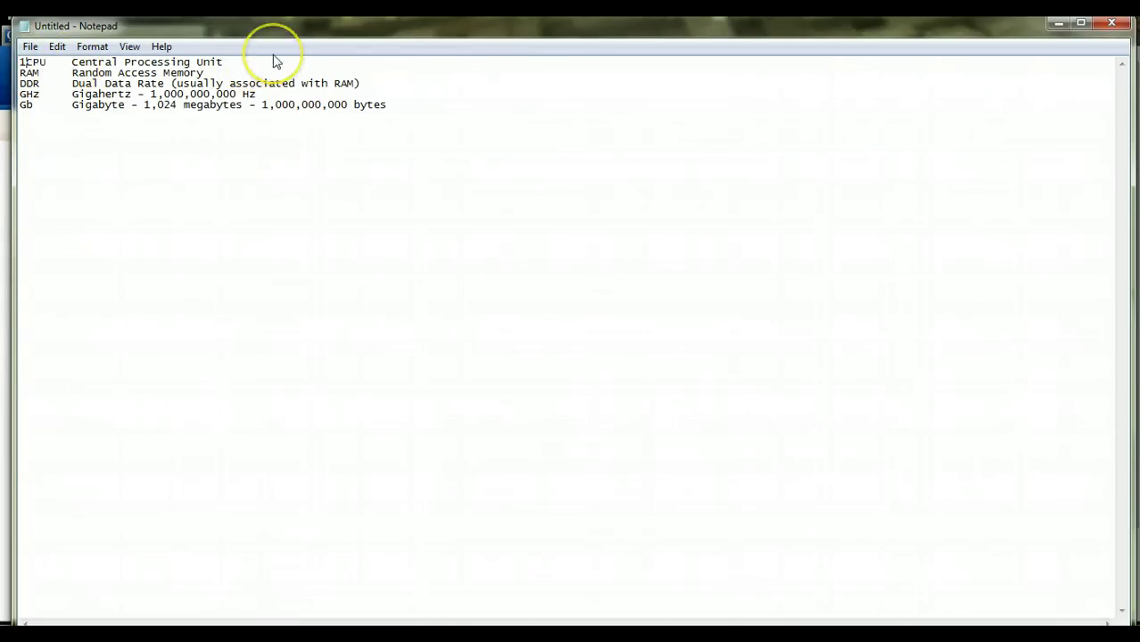
{"action": "type", "text": "."}
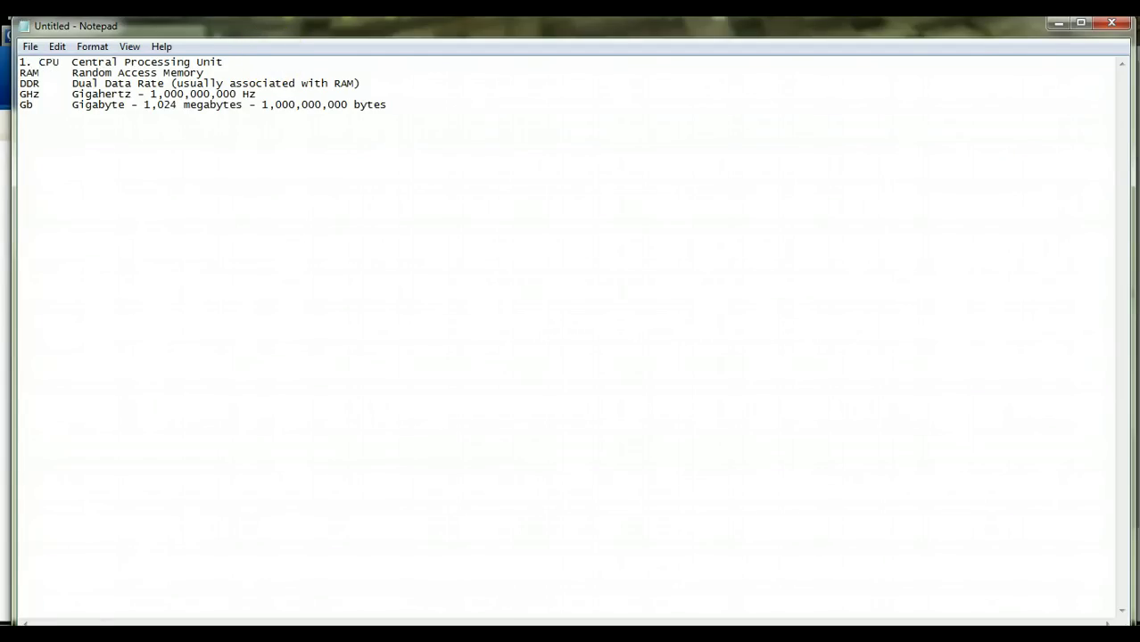
{"action": "key", "text": "BackSpace"}
{"action": "key", "text": "Return"}
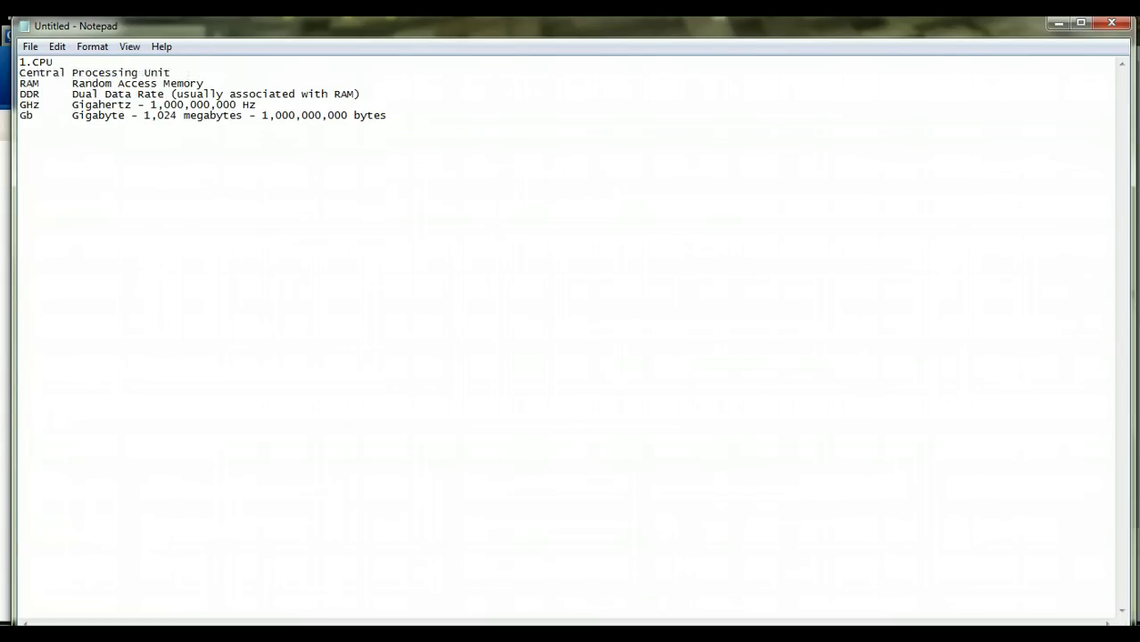
{"action": "type", "text": "*a"}
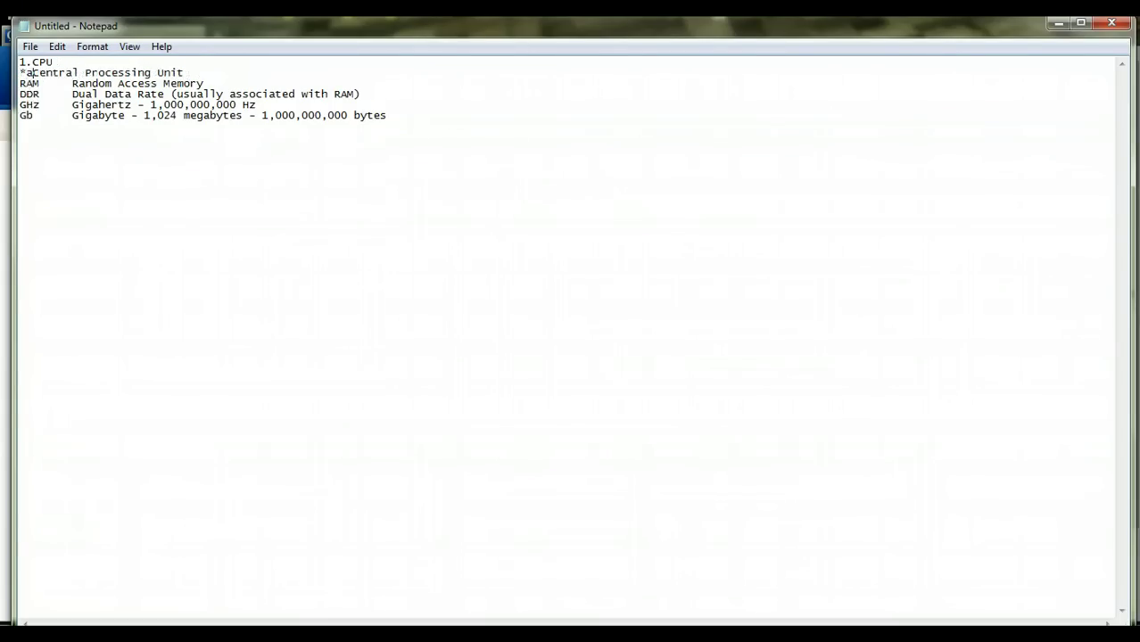
{"action": "type", "text": "."}
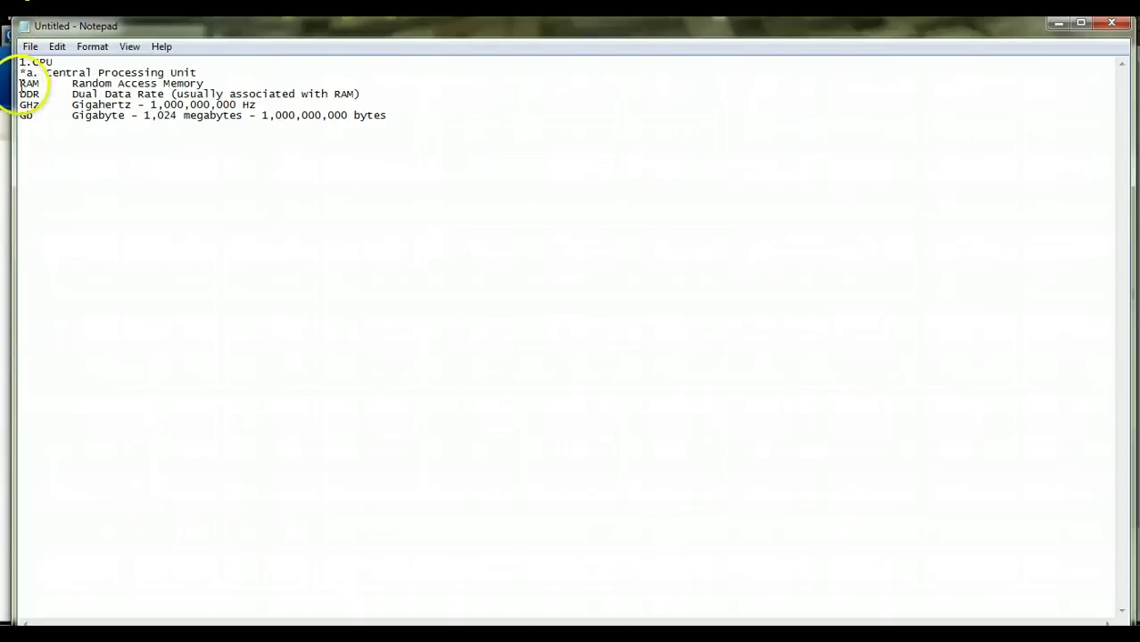
{"action": "type", "text": " 2."}
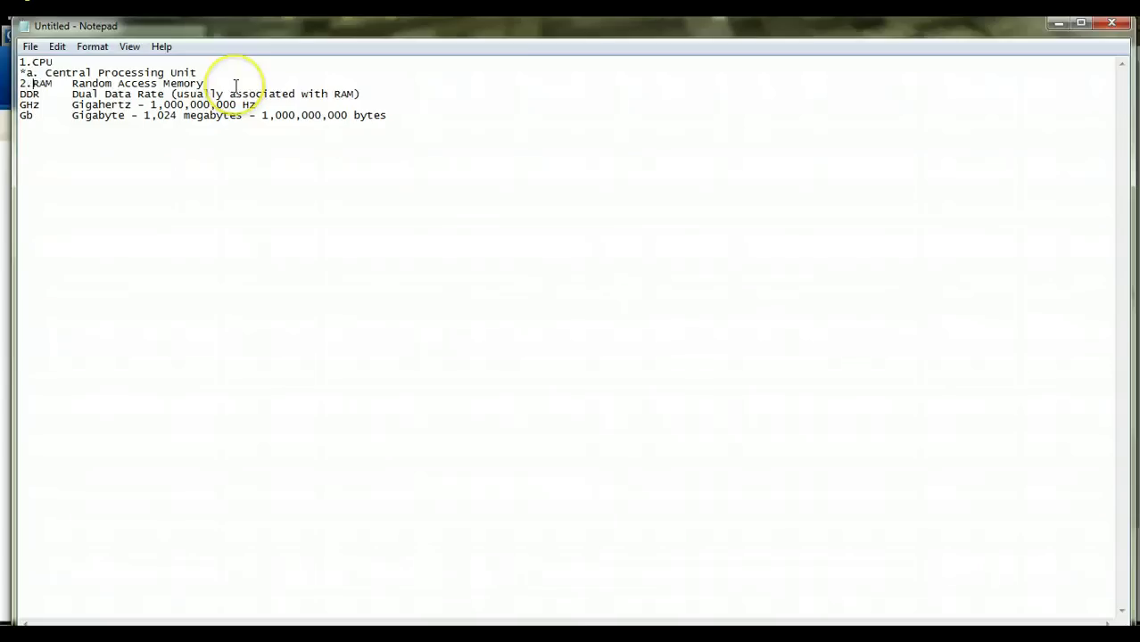
{"action": "key", "text": "Right"}
{"action": "key", "text": "Right"}
{"action": "key", "text": "Right"}
{"action": "key", "text": "Return"}
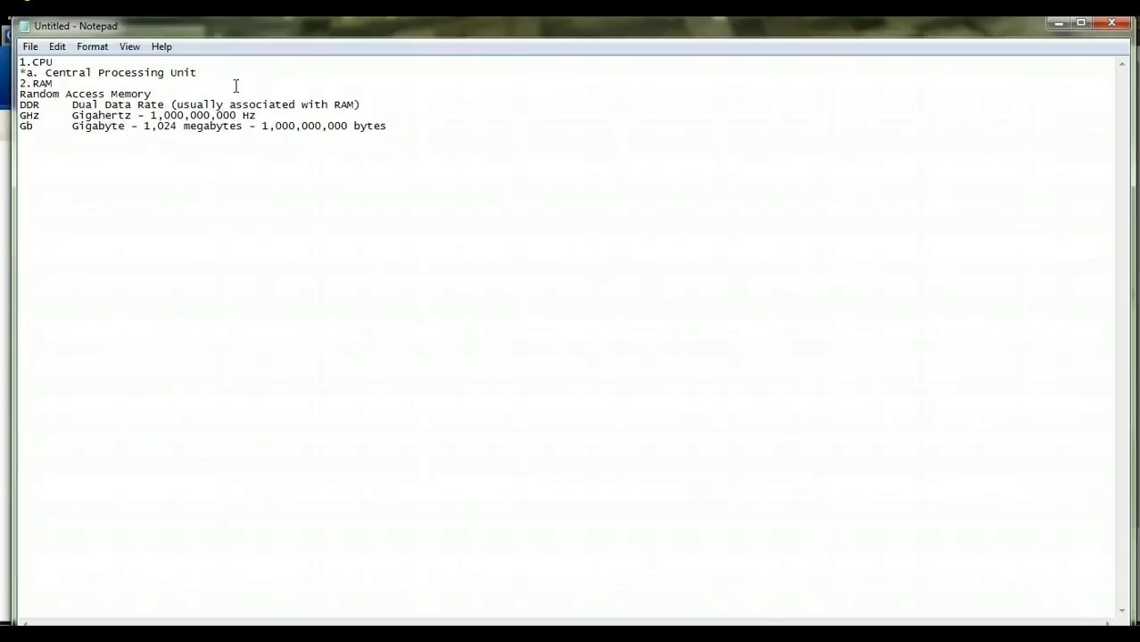
Mark RAM's answer *b., remove spaces after *a. and *b., and number DDR as 3
{"action": "type", "text": "*"}
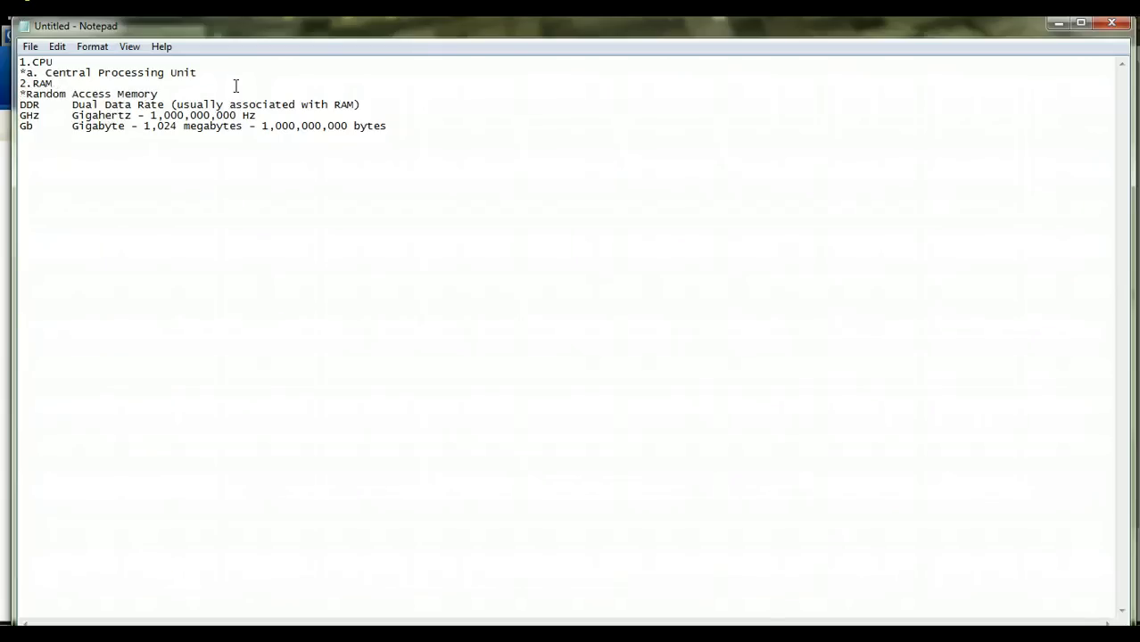
{"action": "type", "text": "b"}
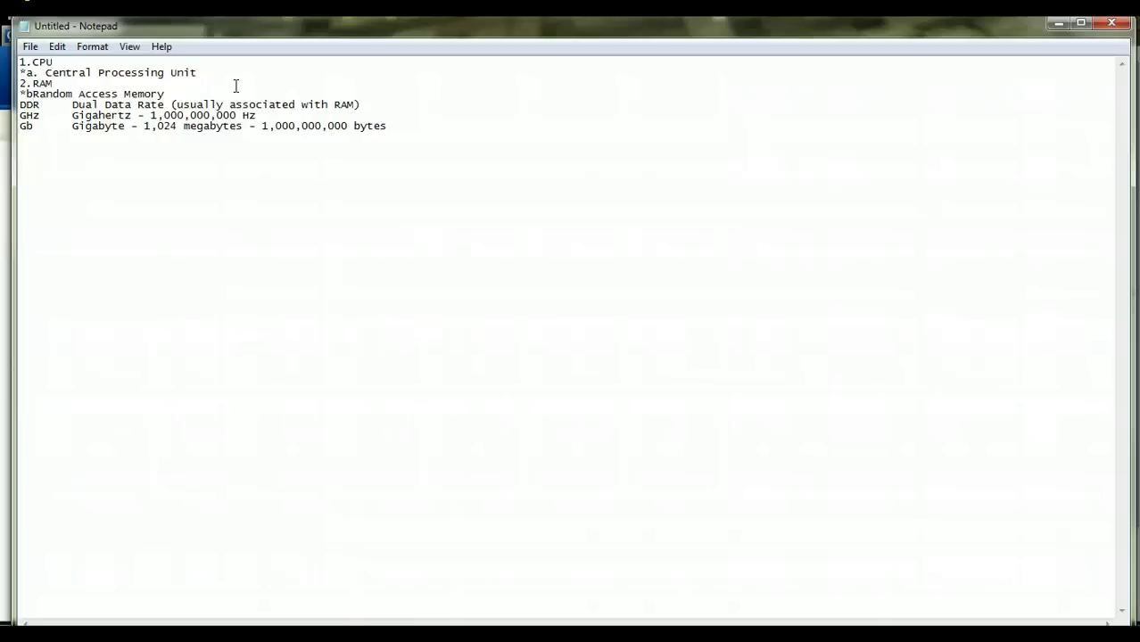
{"action": "type", "text": "."}
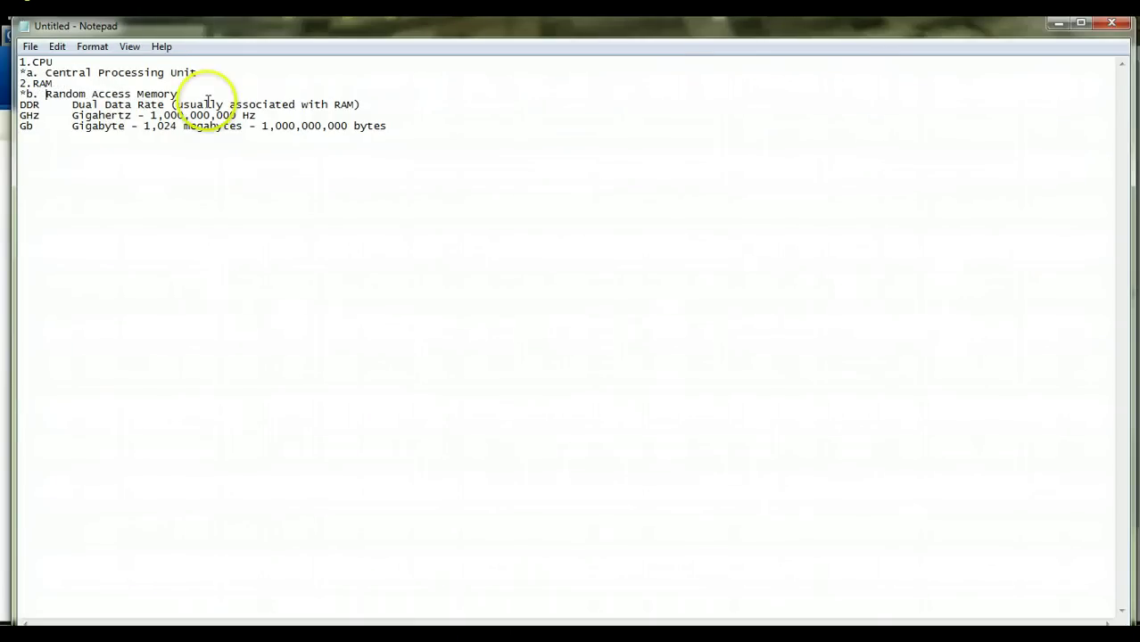
{"action": "key", "text": "BackSpace"}
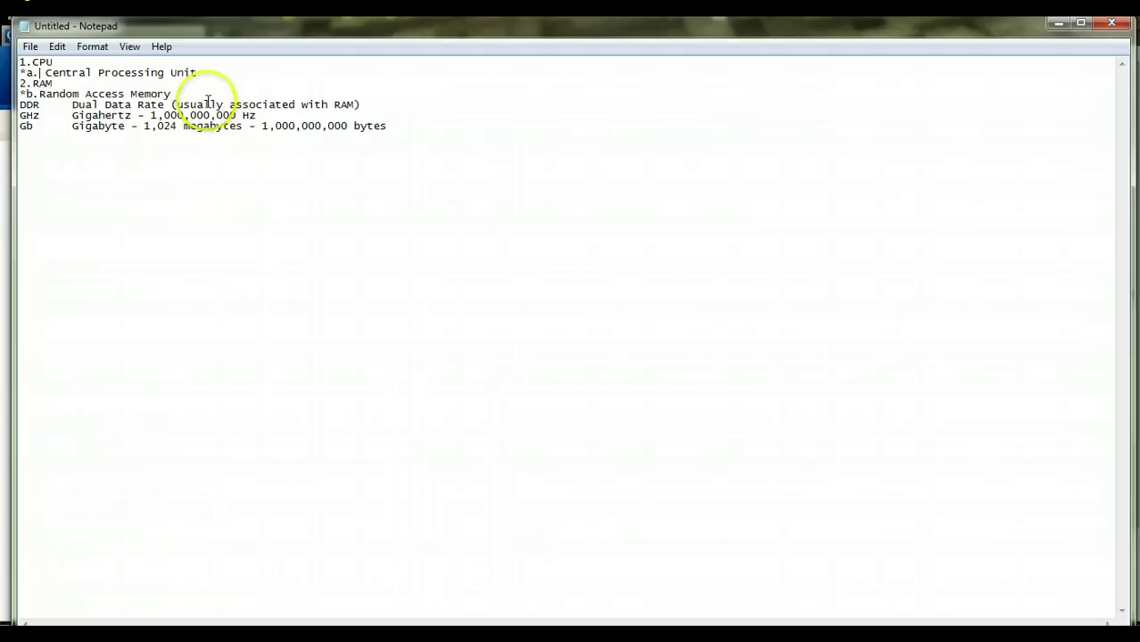
{"action": "key", "text": "Up"}
{"action": "key", "text": "Up"}
{"action": "key", "text": "Delete"}
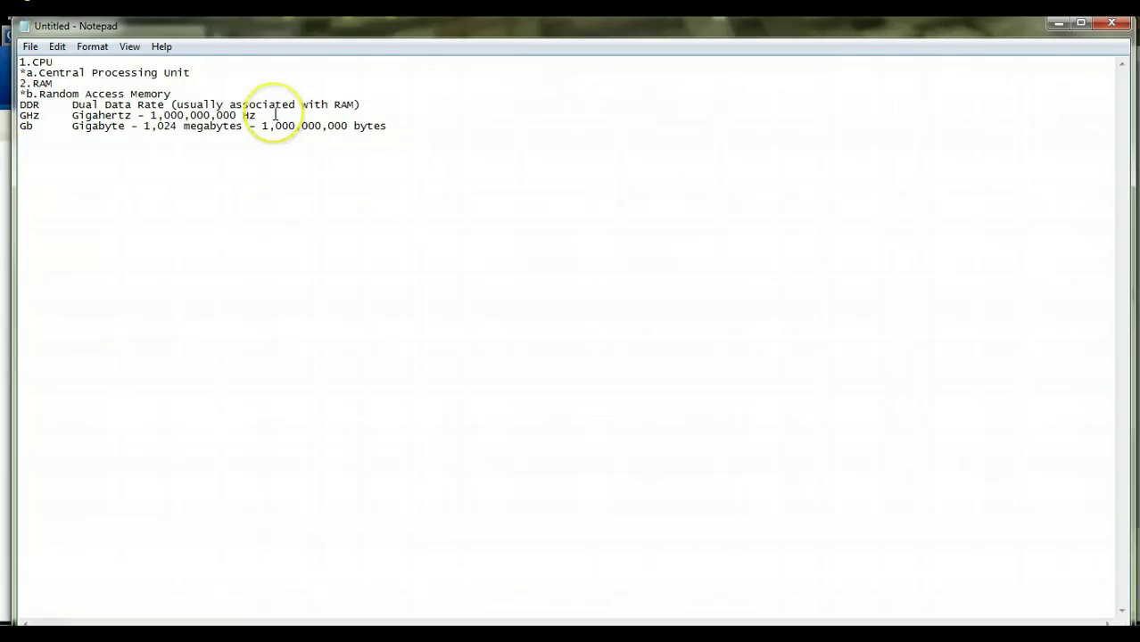
{"action": "type", "text": "3."}
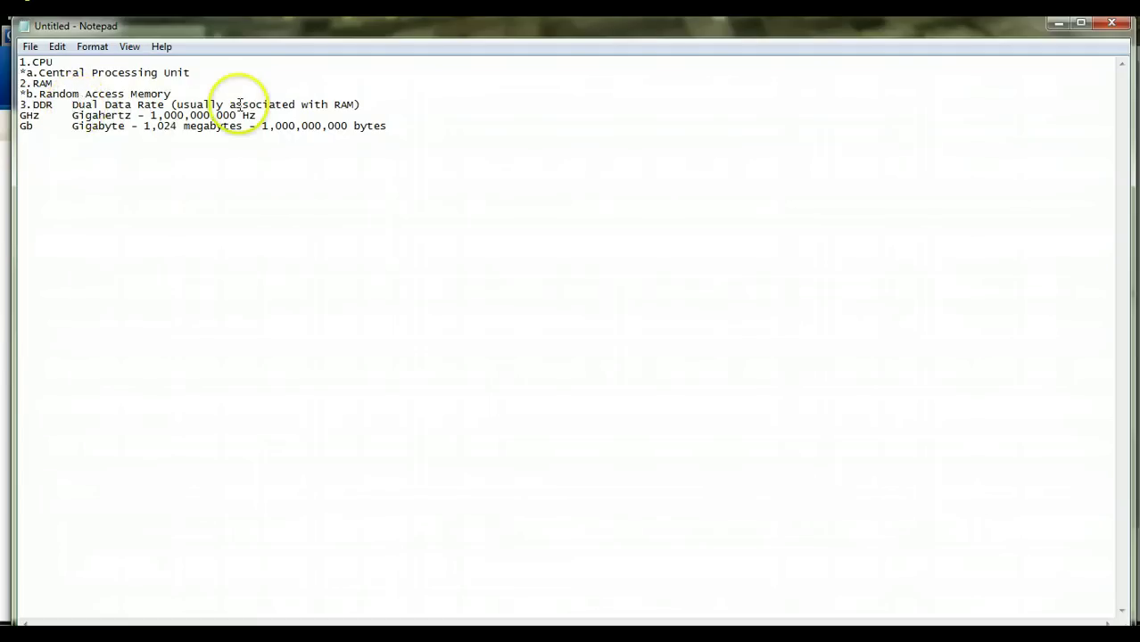
Put DDR's answer on its own line as *d., make GHz question 4 with answer *c., and number Gb 5
{"action": "key", "text": "Return"}
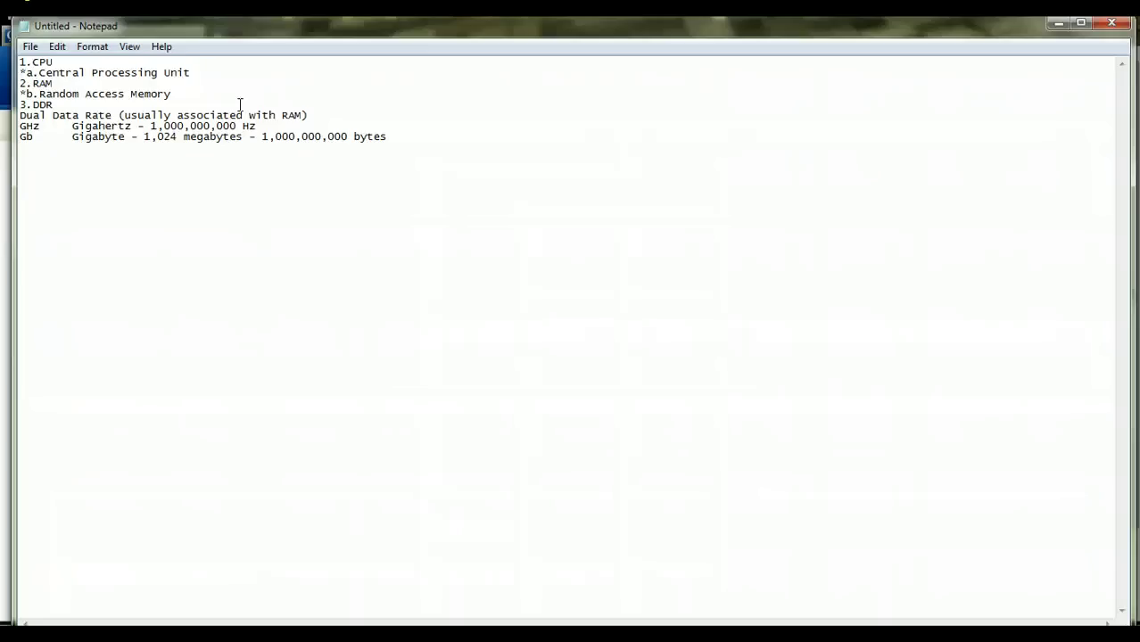
{"action": "left_click", "coordinate": [264, 174]}
{"action": "type", "text": "c"}
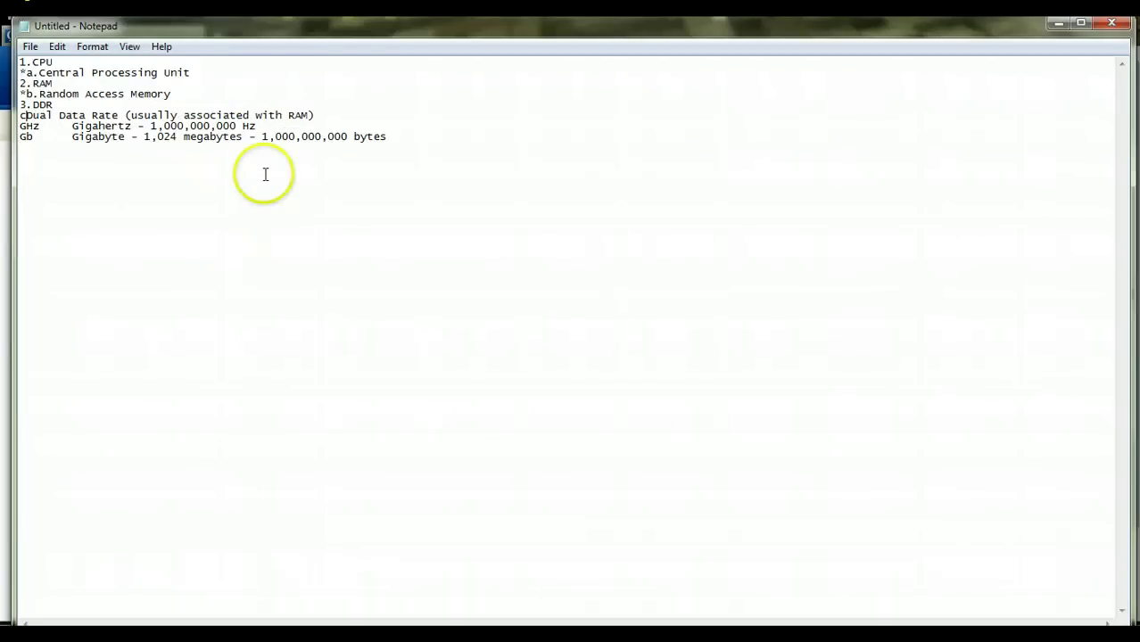
{"action": "key", "text": "BackSpace"}
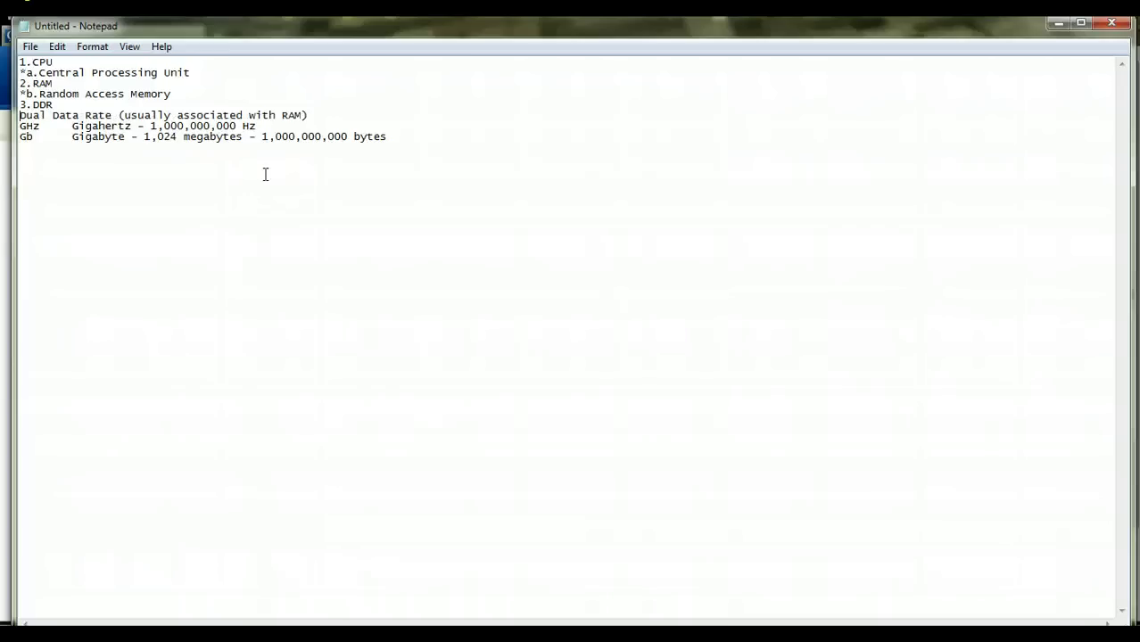
{"action": "type", "text": "*"}
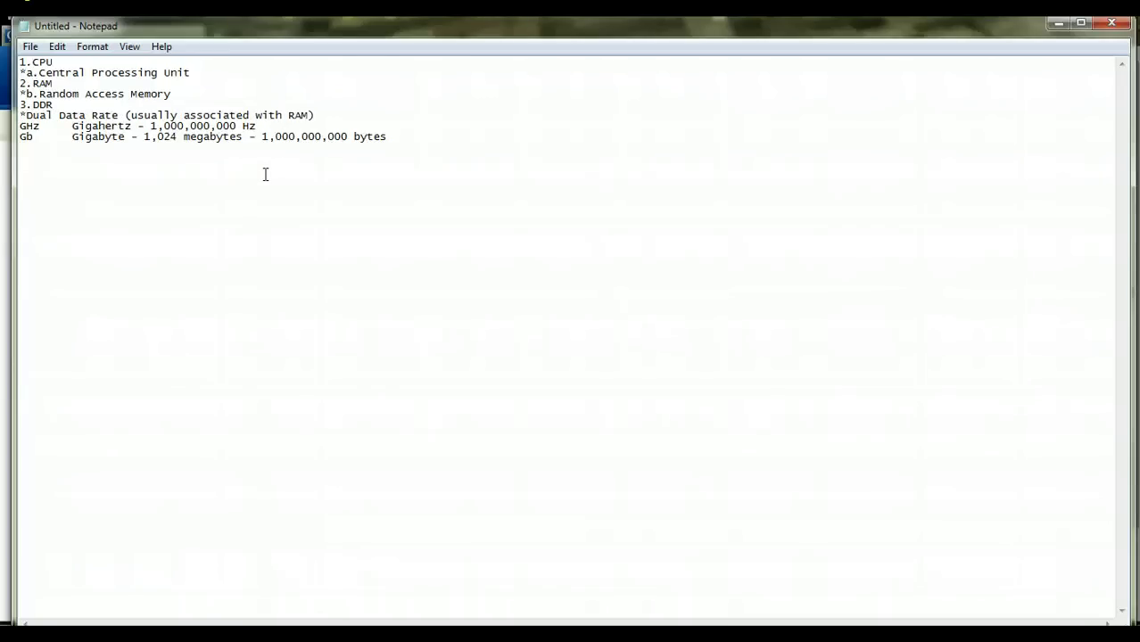
{"action": "type", "text": "d."}
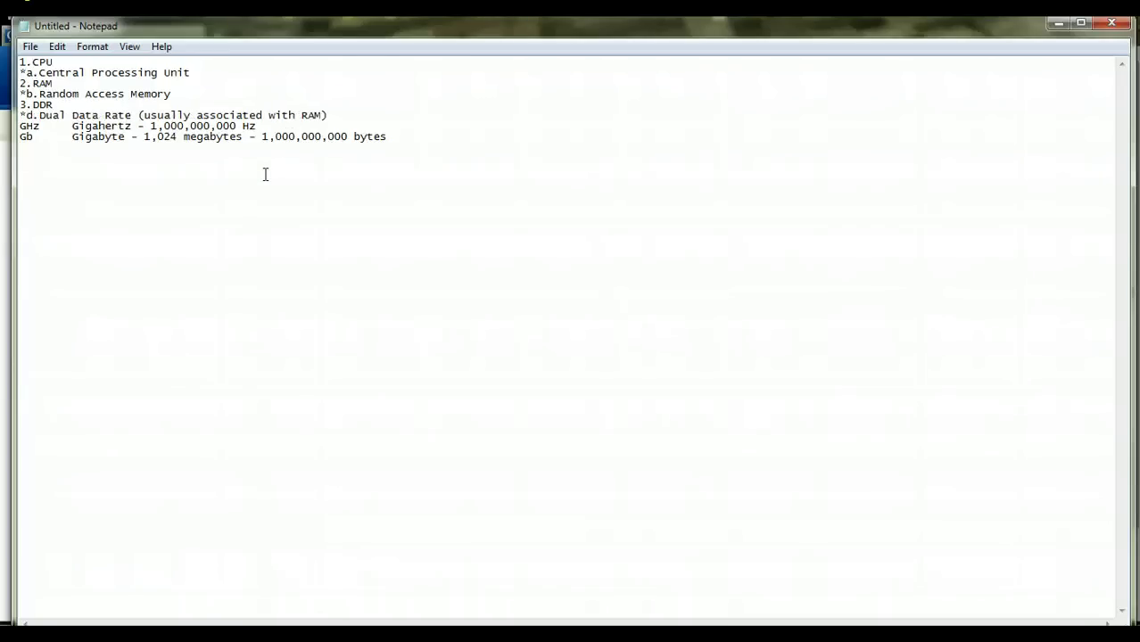
{"action": "type", "text": "4."}
{"action": "key", "text": "BackSpace"}
{"action": "key", "text": "Return"}
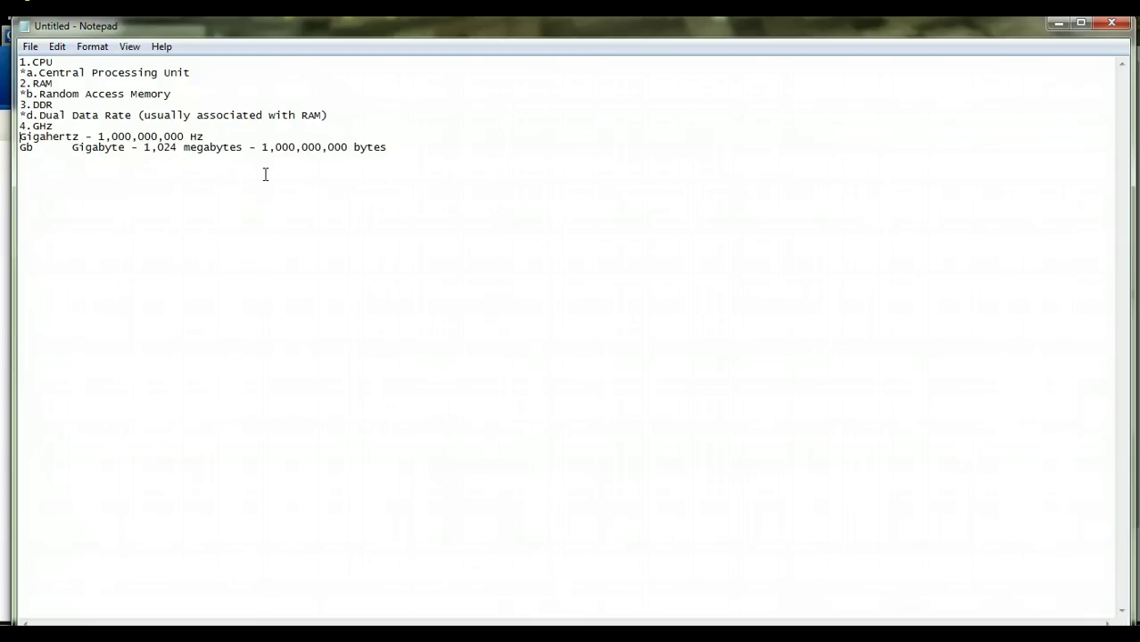
{"action": "type", "text": "*"}
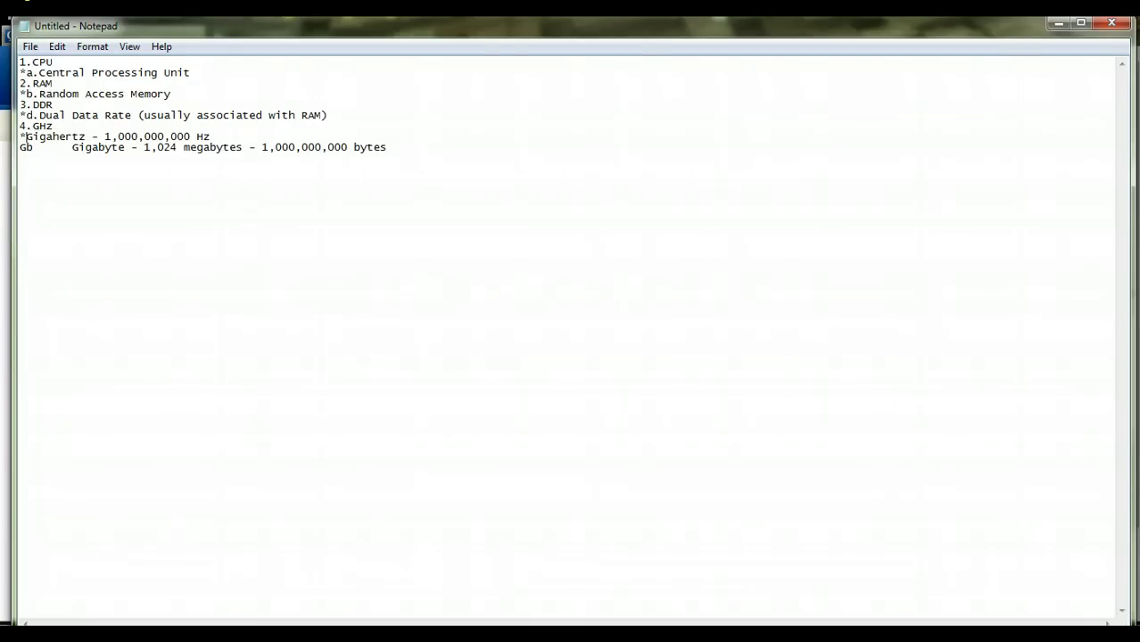
{"action": "type", "text": "c."}
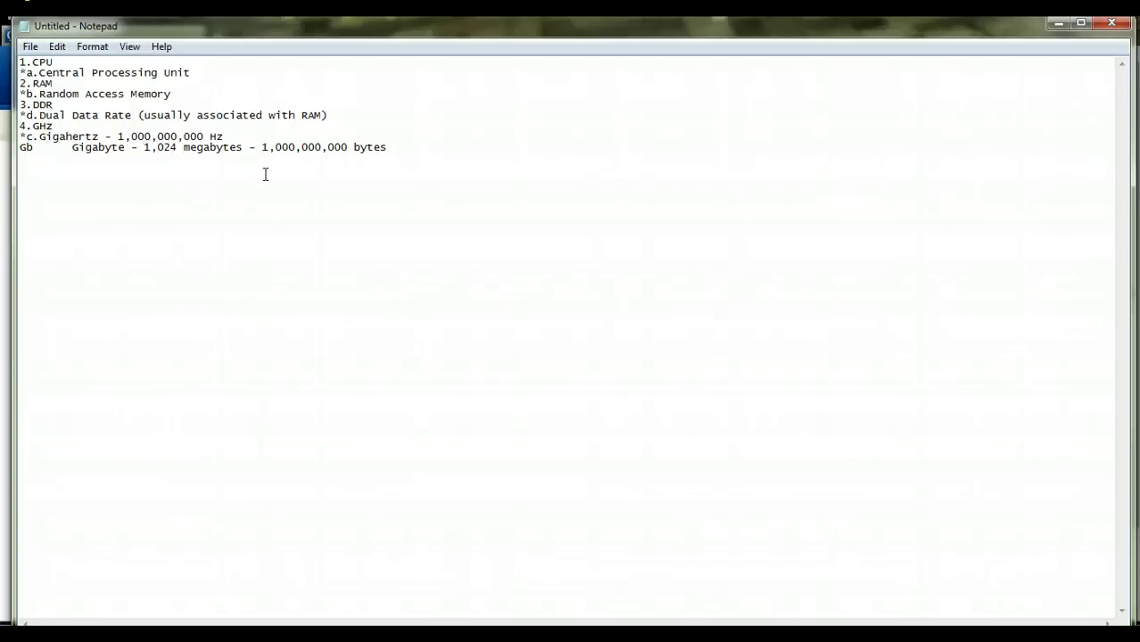
{"action": "type", "text": "5."}
Move Gb's definition to its own line marked *b., select all the quiz text, and minimize Notepad
{"action": "key", "text": "Right"}
{"action": "key", "text": "Return"}
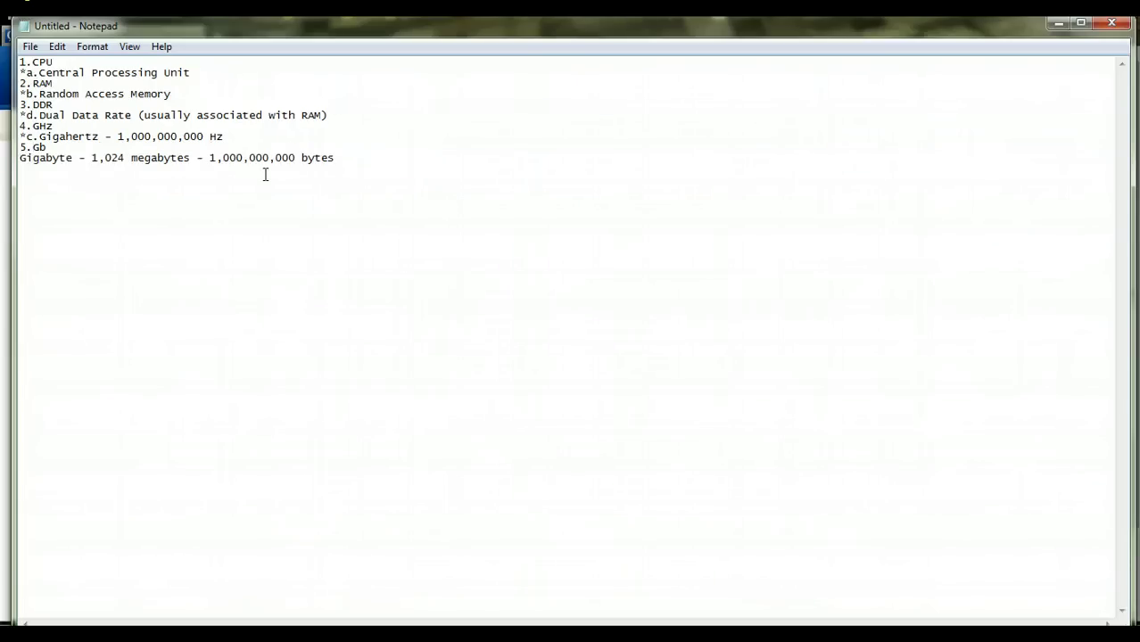
{"action": "type", "text": "*"}
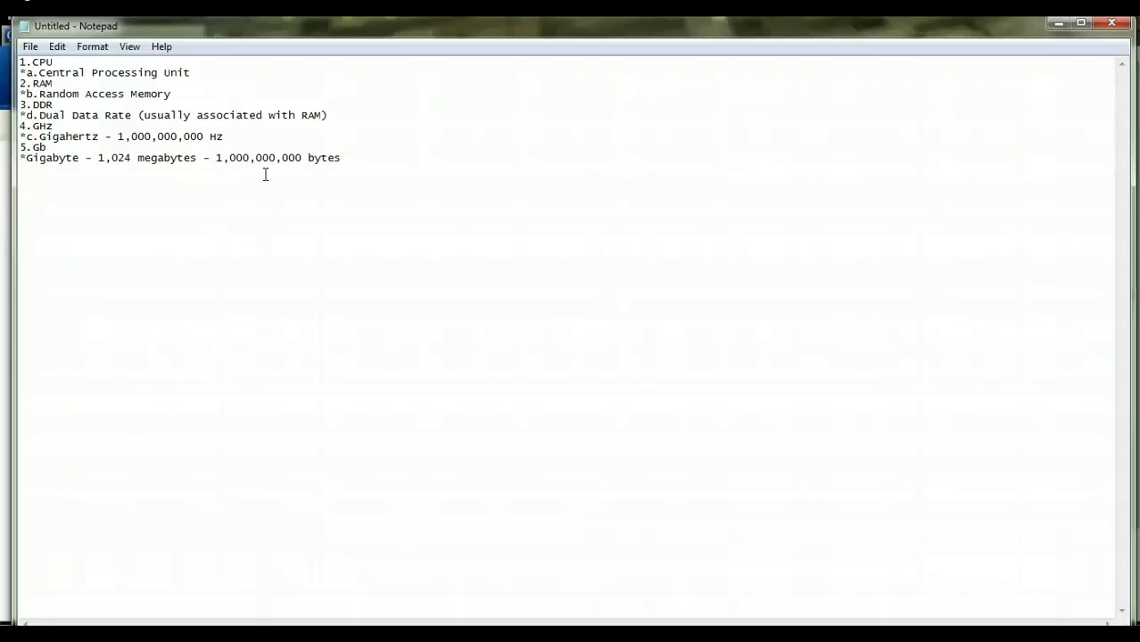
{"action": "type", "text": "b"}
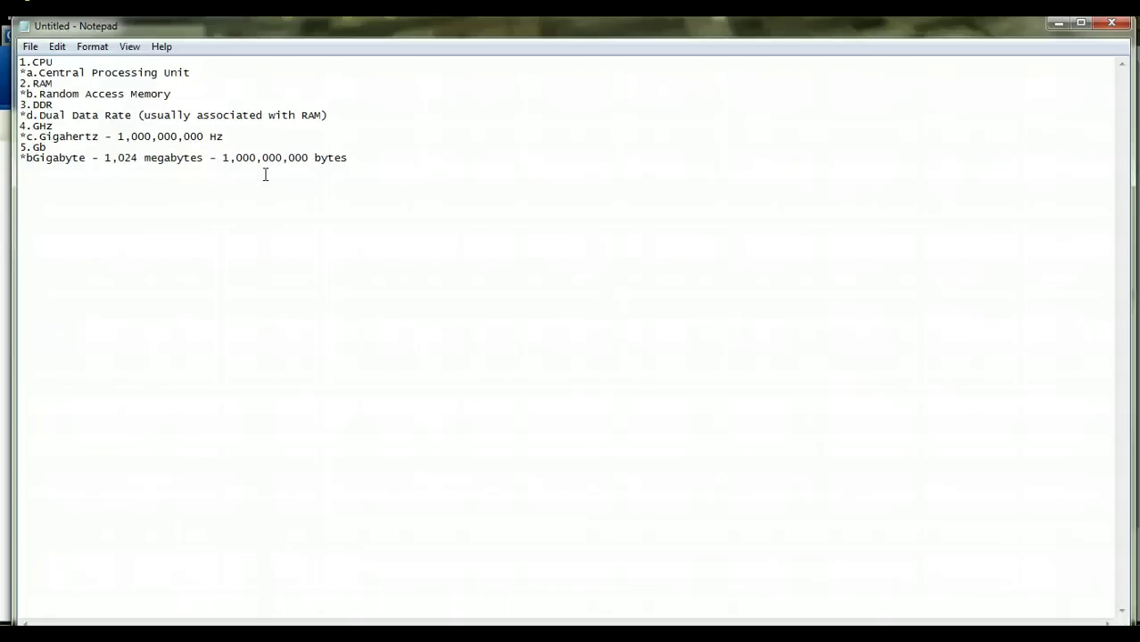
{"action": "type", "text": "."}
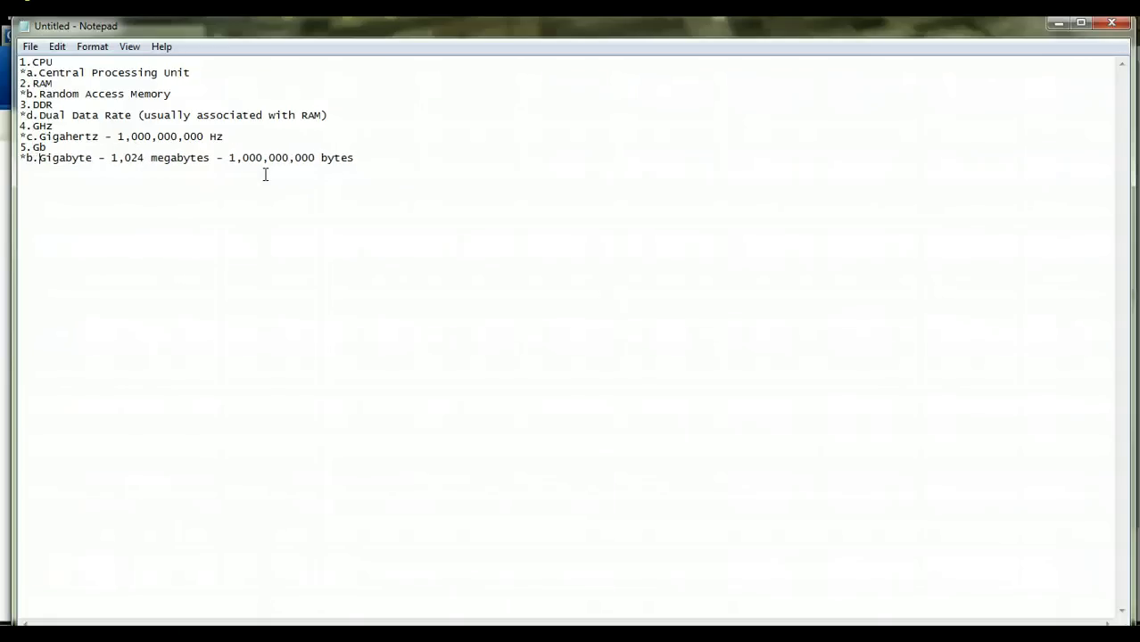
{"action": "left_click", "coordinate": [357, 159]}
{"action": "left_click_drag", "start_coordinate": [357, 158], "coordinate": [19, 62]}
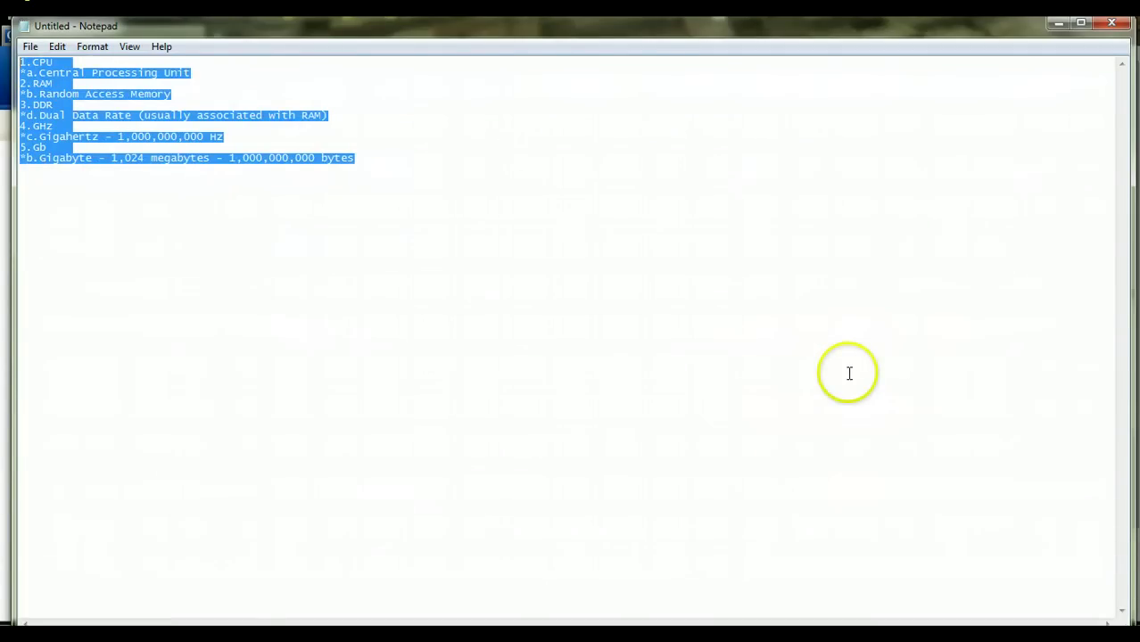
{"action": "left_click", "coordinate": [1062, 27]}
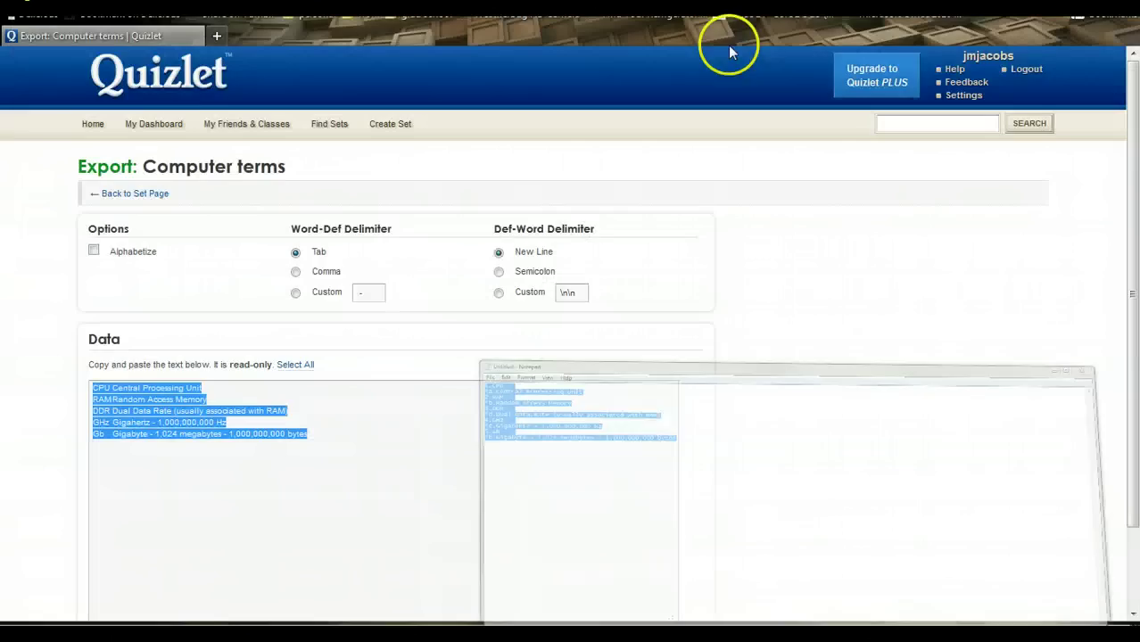
Open the St. Vincent Pallotti High School home page from bookmarks in a new tab
{"action": "left_click", "coordinate": [216, 36]}
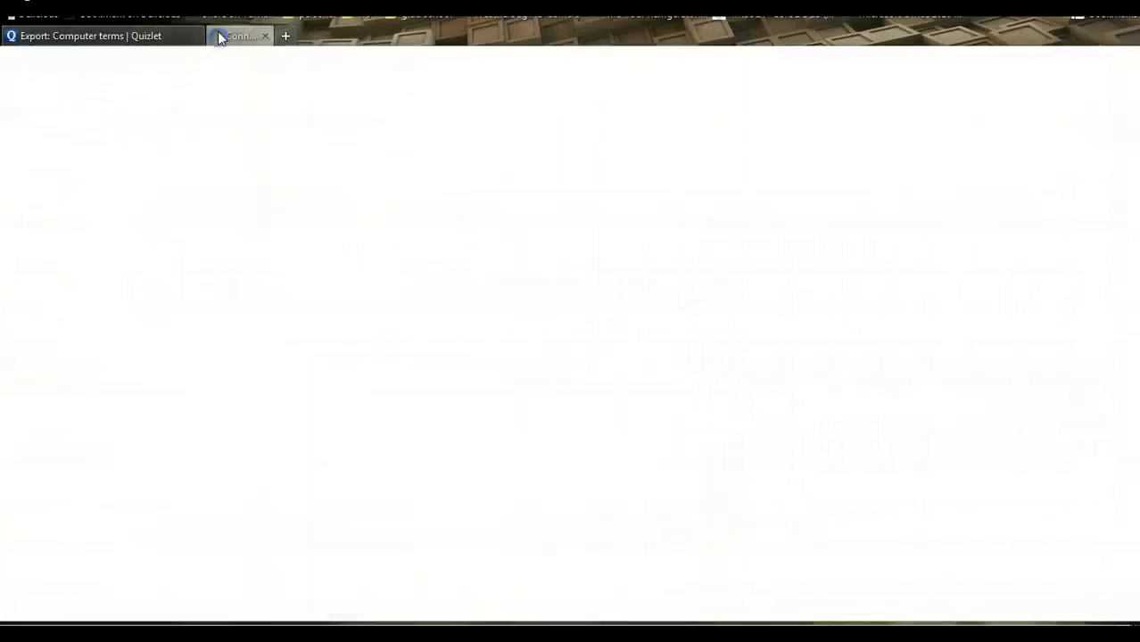
{"action": "left_click", "coordinate": [362, 17]}
{"action": "scroll", "coordinate": [361, 36], "scroll_direction": "up", "scroll_amount": 3}
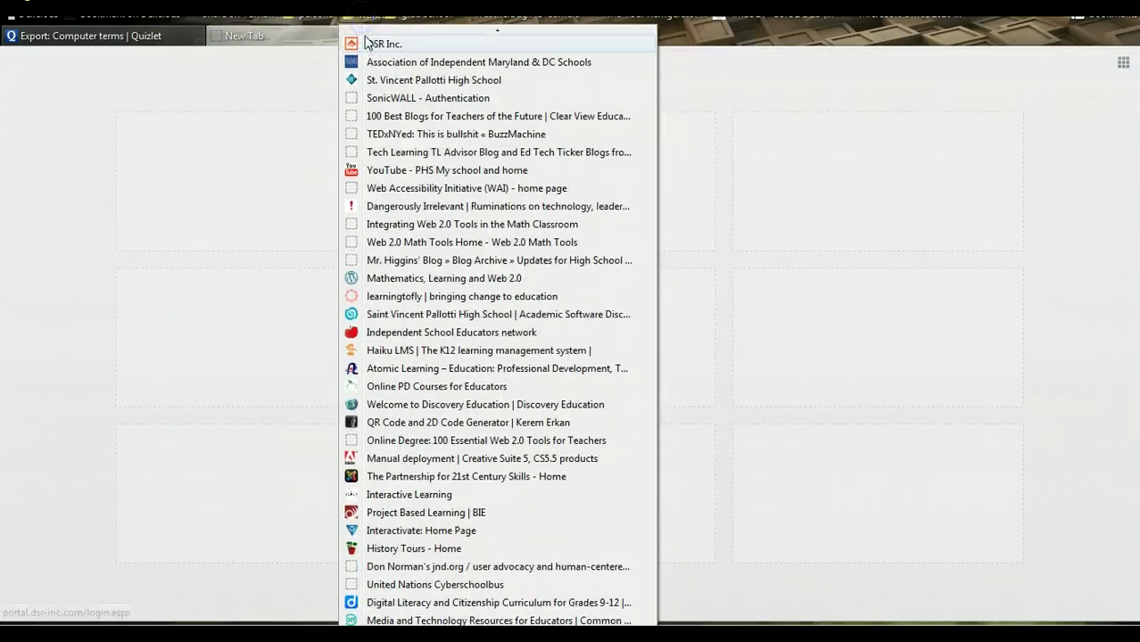
{"action": "left_click", "coordinate": [407, 44]}
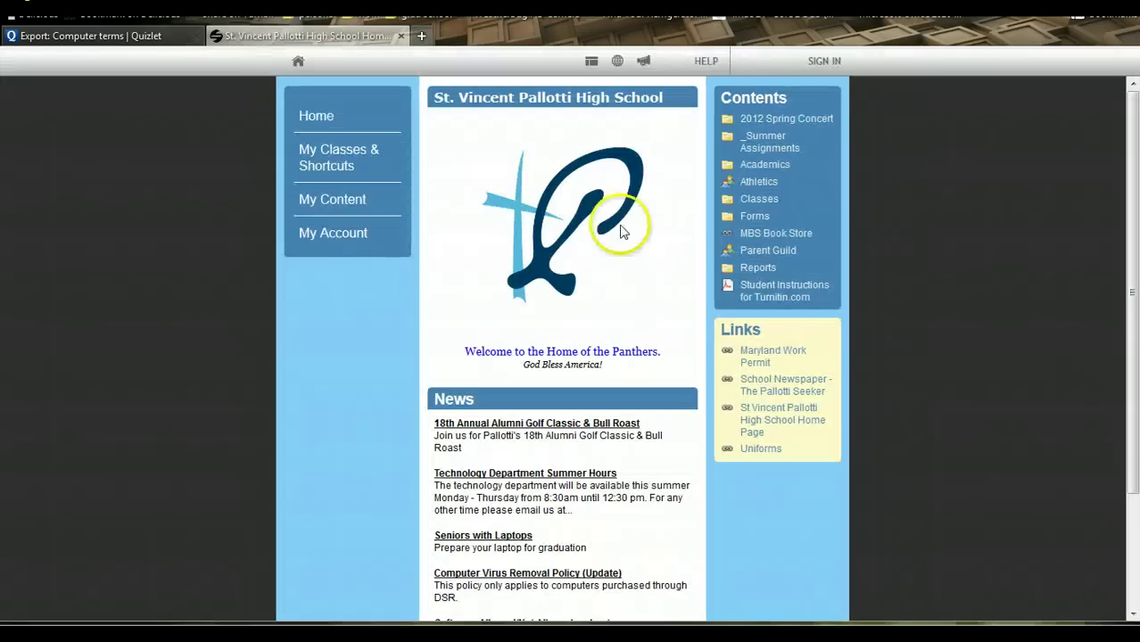
Sign in to Edline with the account username and password
{"action": "left_click", "coordinate": [826, 62]}
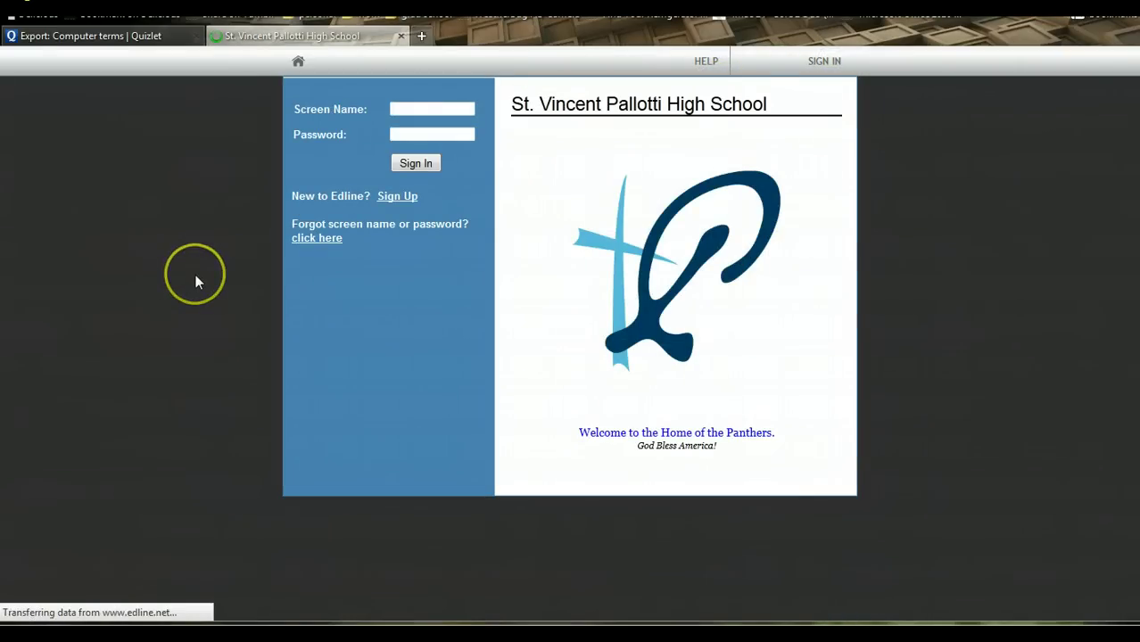
{"action": "type", "text": "jjacobsphs"}
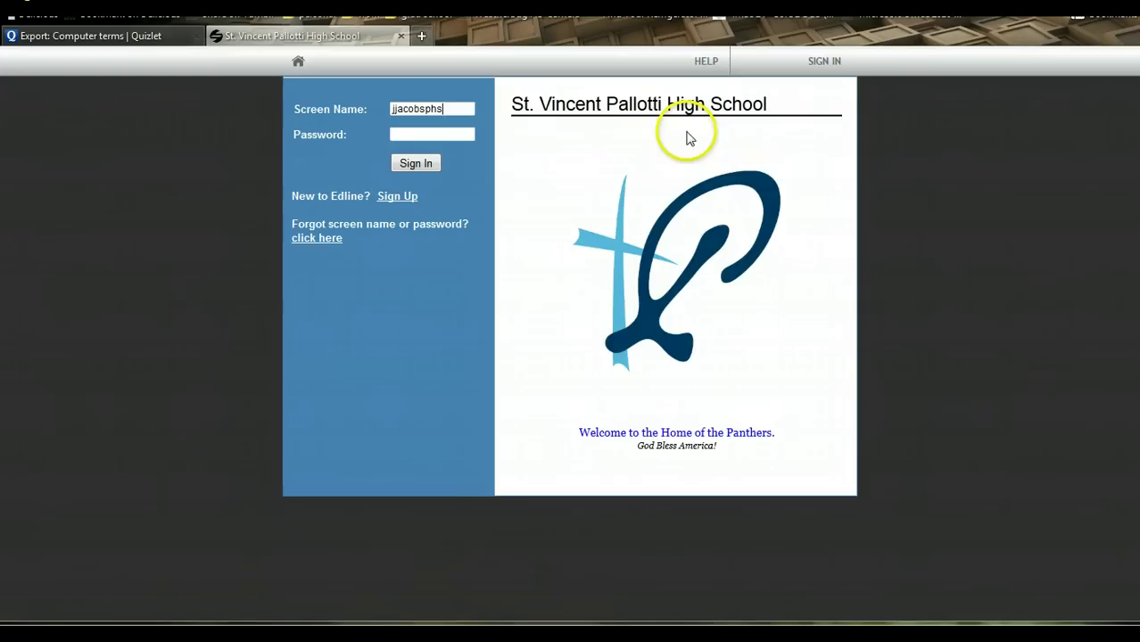
{"action": "key", "text": "Tab"}
{"action": "type", "text": "********"}
{"action": "key", "text": "Return"}
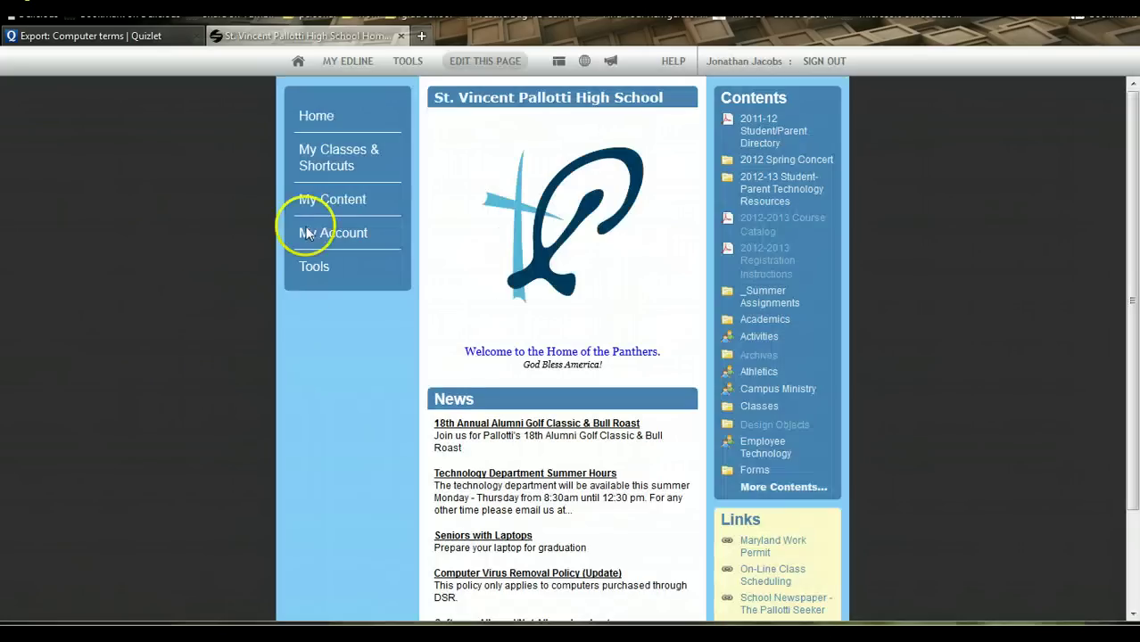
Open the IntroCmpSc class home page from My Classes & Shortcuts
{"action": "mouse_move", "coordinate": [331, 273]}
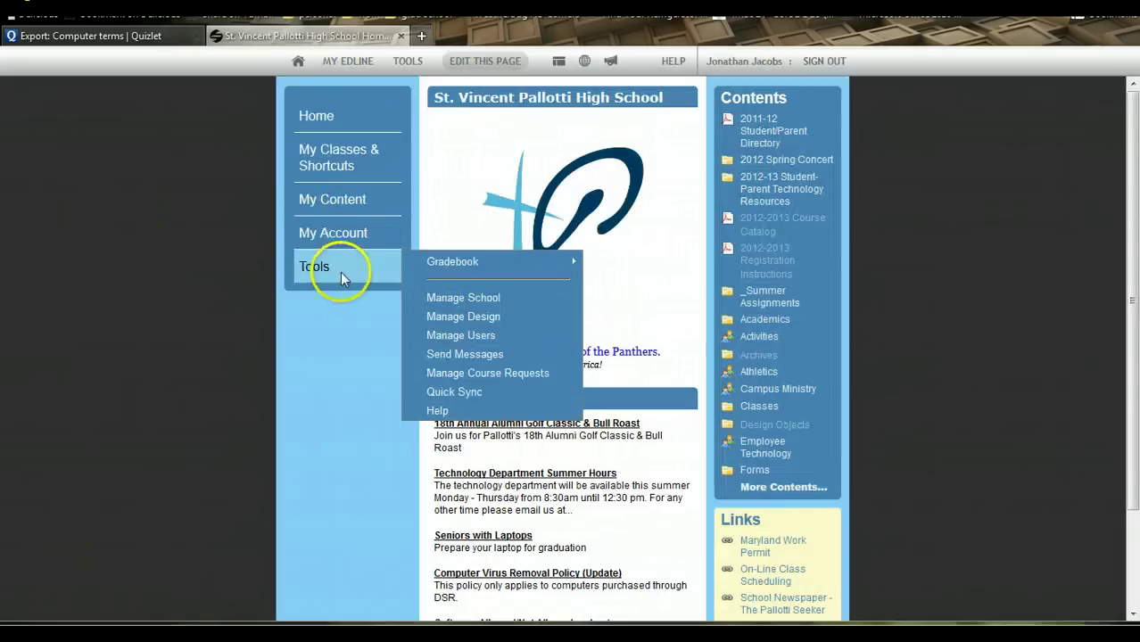
{"action": "left_click", "coordinate": [455, 331]}
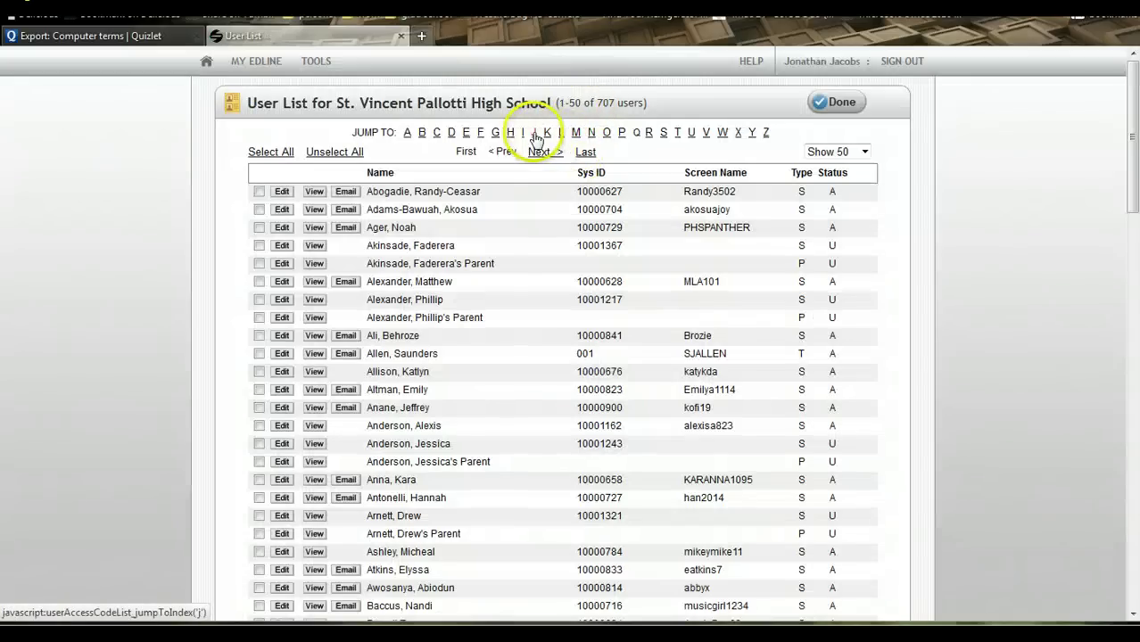
{"action": "left_click", "coordinate": [547, 135]}
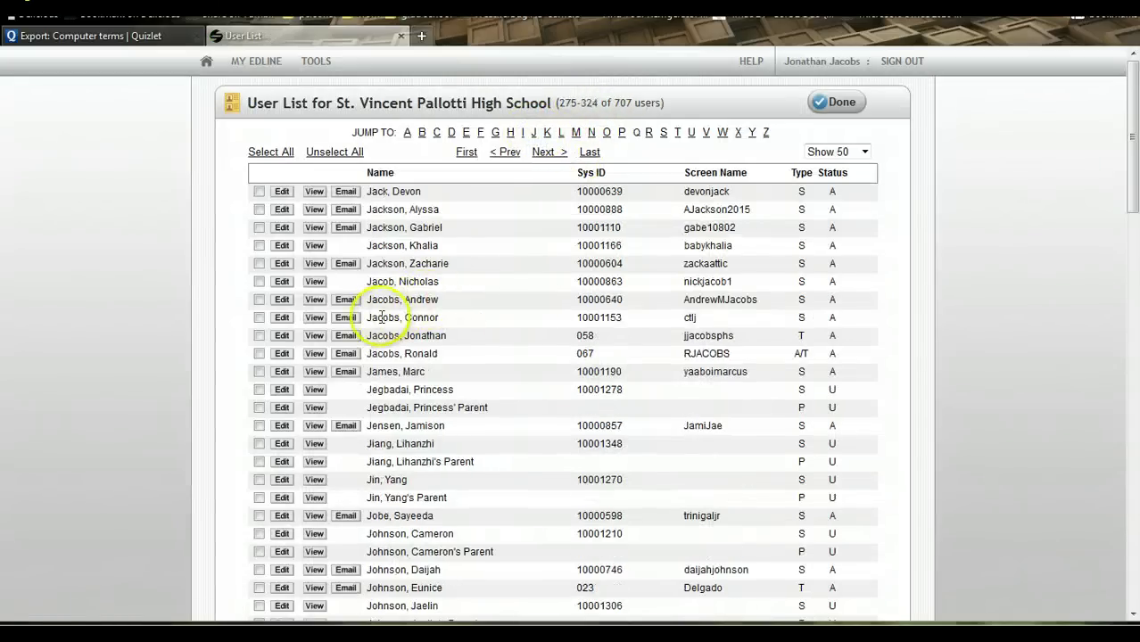
{"action": "left_click", "coordinate": [315, 355]}
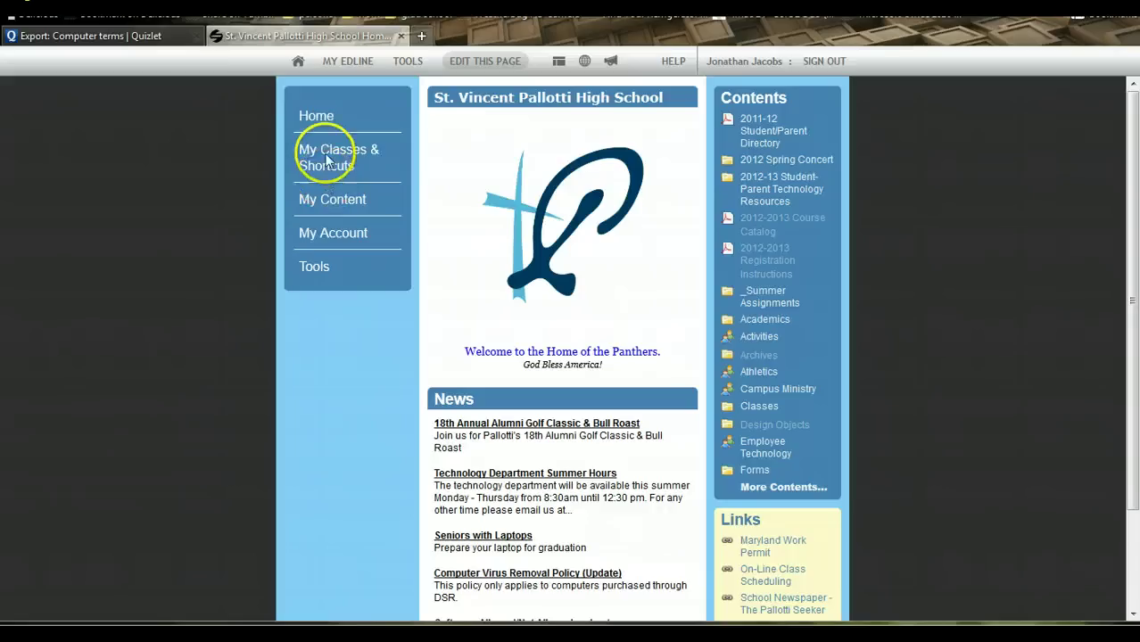
{"action": "mouse_move", "coordinate": [321, 157]}
{"action": "mouse_move", "coordinate": [553, 164]}
{"action": "left_click", "coordinate": [599, 183]}
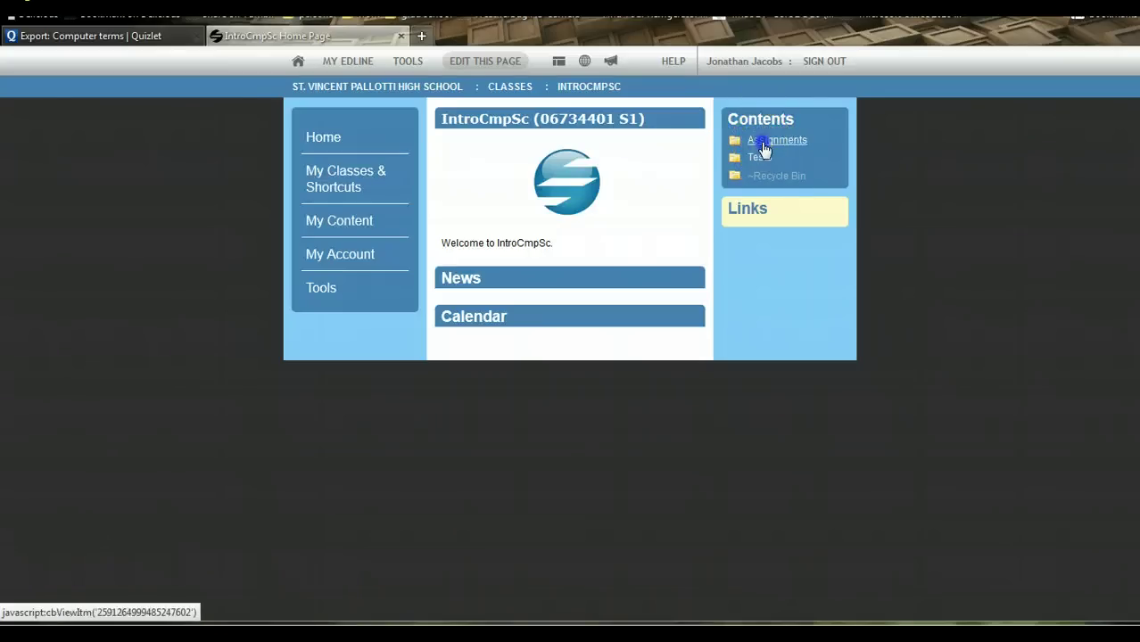
Add a Quiz item named 'Computer Terms Quiz 1' under Assignments and start its Quiz Builder
{"action": "left_click", "coordinate": [759, 143]}
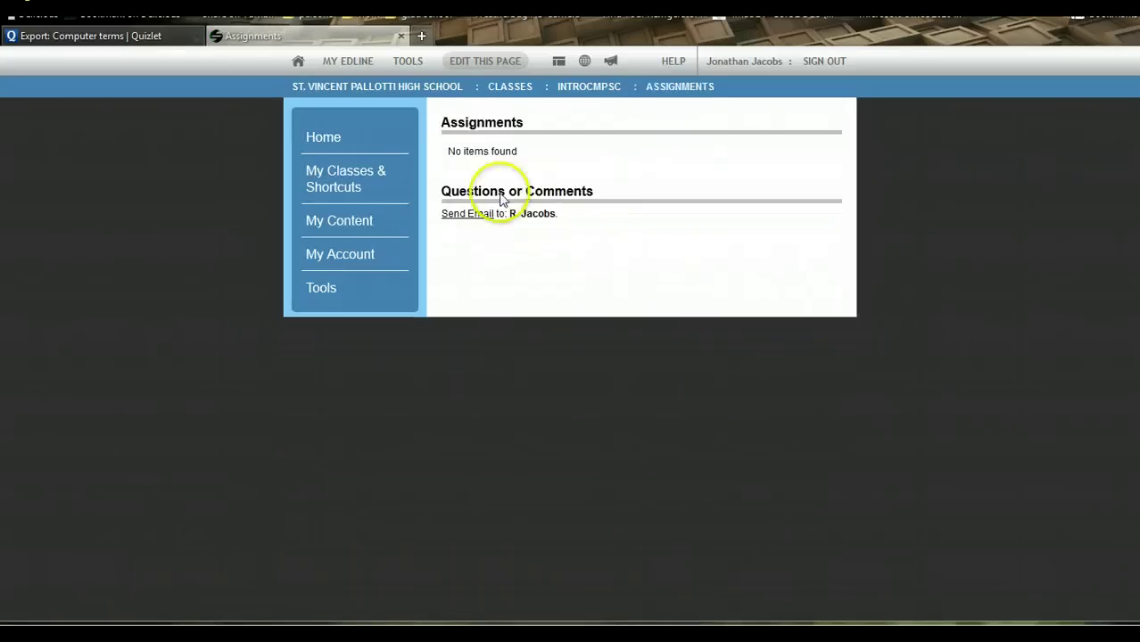
{"action": "left_click", "coordinate": [473, 125]}
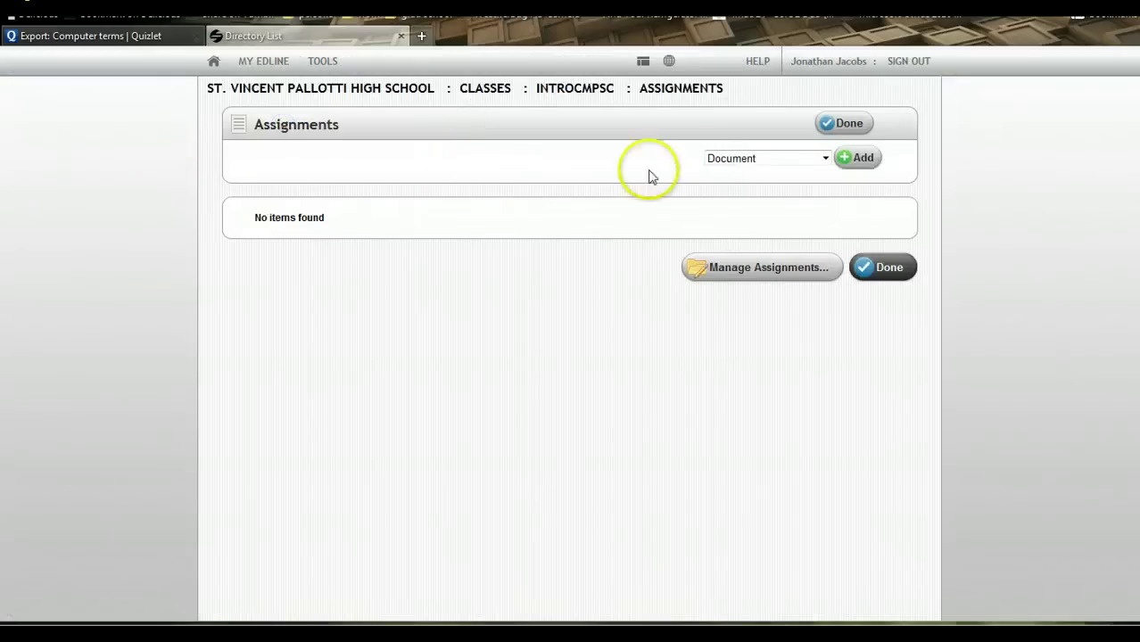
{"action": "left_click", "coordinate": [809, 158]}
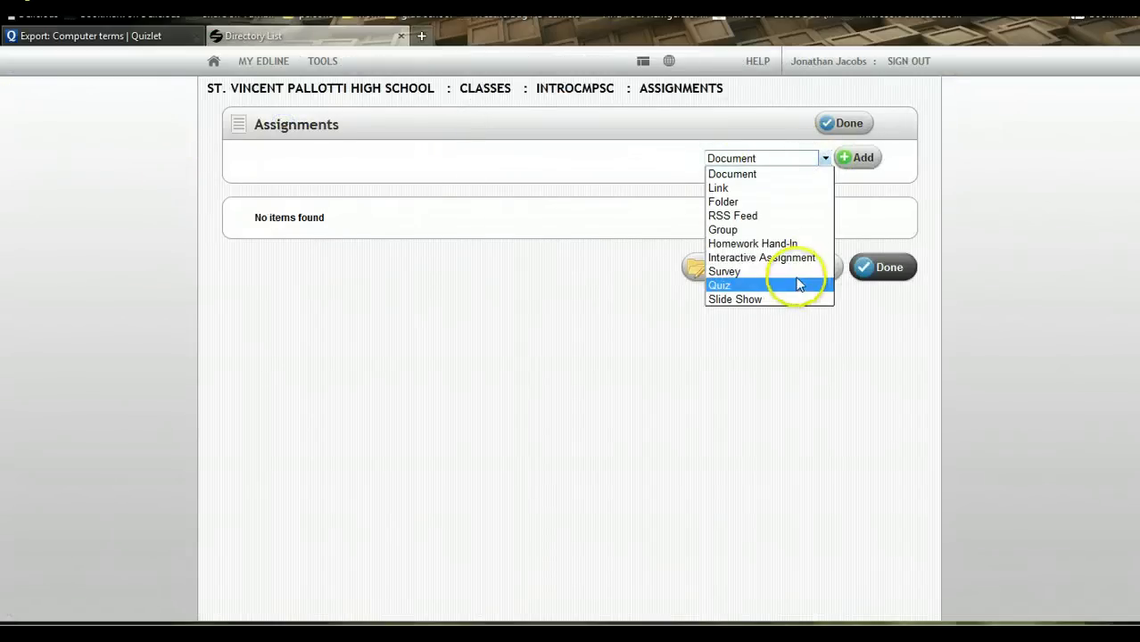
{"action": "left_click", "coordinate": [799, 286]}
{"action": "left_click", "coordinate": [860, 160]}
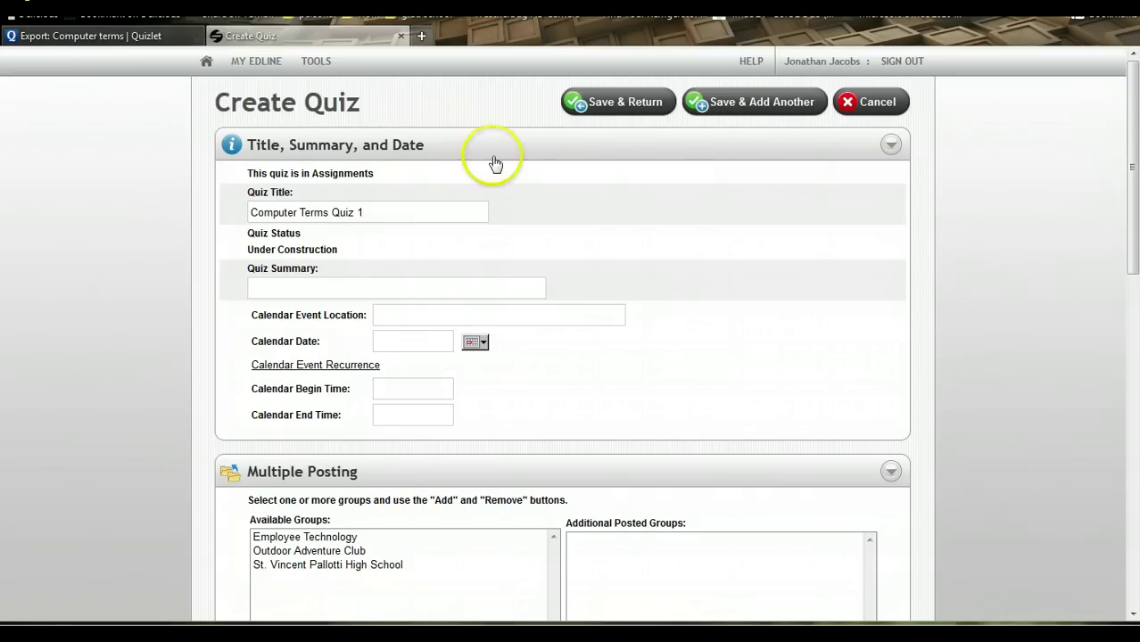
{"action": "scroll", "coordinate": [419, 342], "scroll_direction": "down", "scroll_amount": 5}
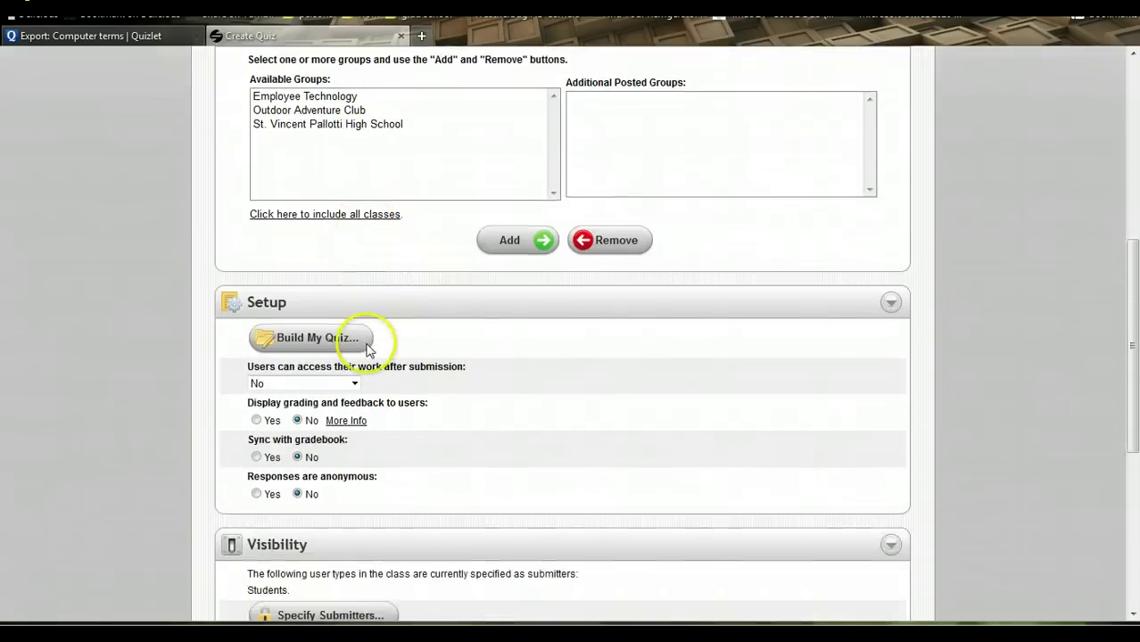
{"action": "left_click", "coordinate": [318, 335]}
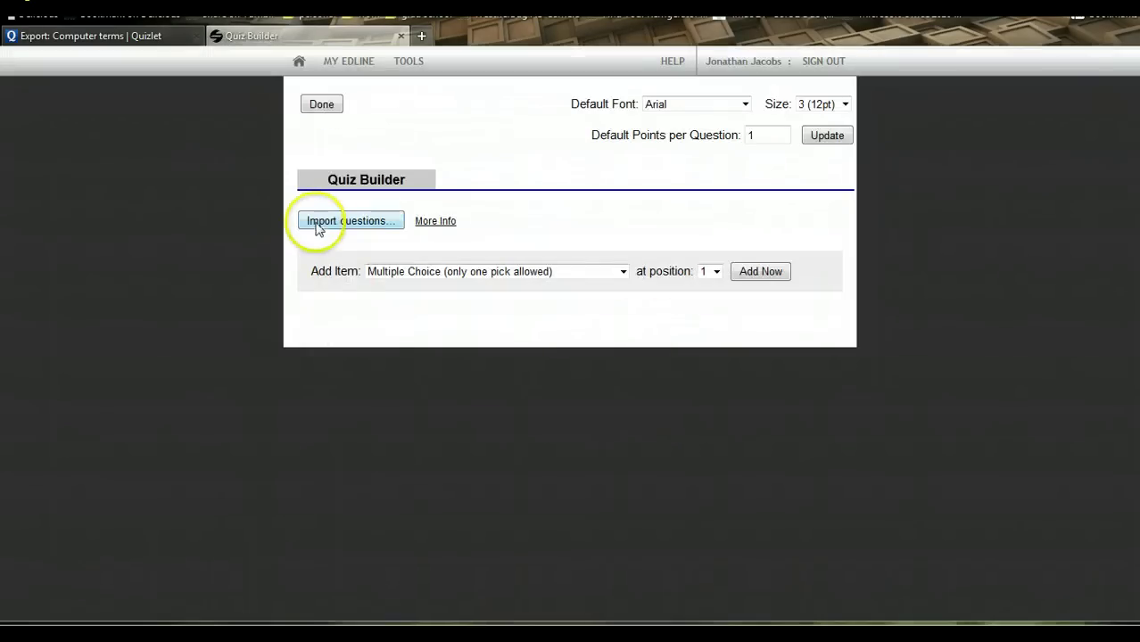
Paste the five Notepad-formatted questions into Import Questions and validate them, previewing CPU through Gb
{"action": "left_click", "coordinate": [318, 225]}
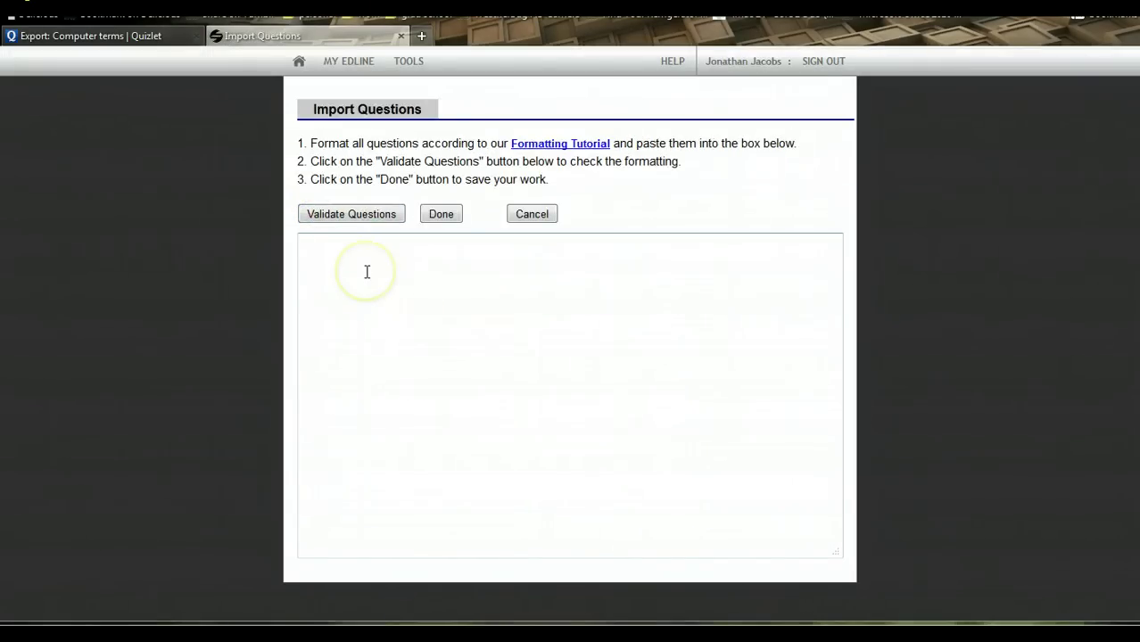
{"action": "type", "text": "1.CPU *a.Central Processing Unit 2.RAM *b.Random Access Memory 3.DDR *d.Dual Data Rate (usually associated with RAM) 4.GHz *c.Gigahertz - 1,000,000,000 Hz 5.Gb *b.Gigabyte - 1,024 megabytes - 1,000,000,000 bytes"}
{"action": "left_click", "coordinate": [339, 219]}
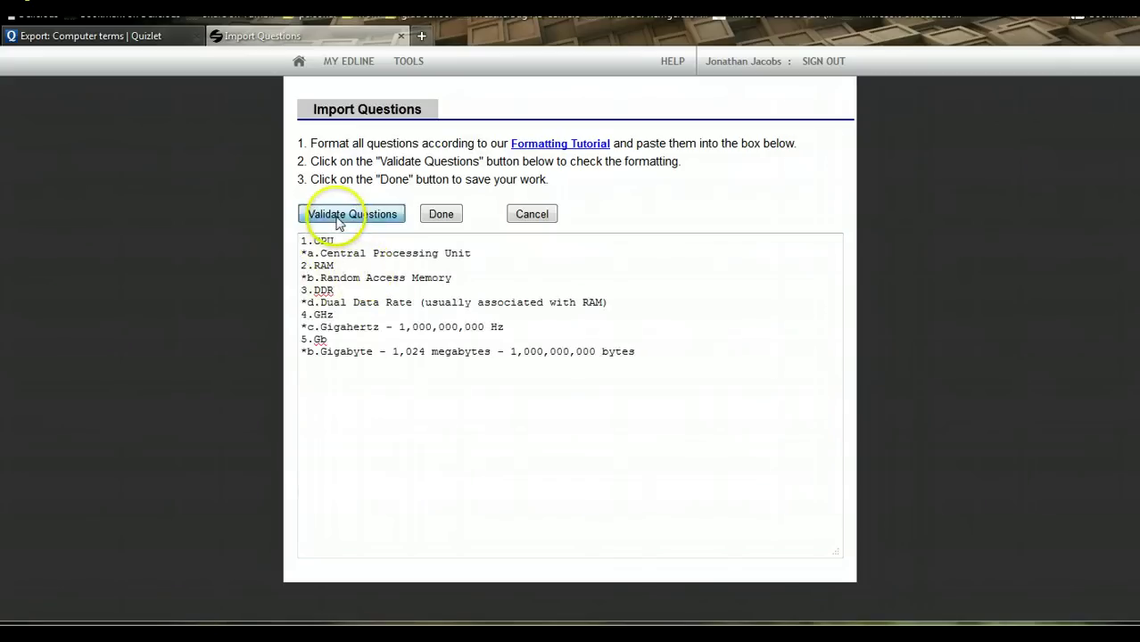
{"action": "scroll", "coordinate": [544, 361], "scroll_direction": "down", "scroll_amount": 5}
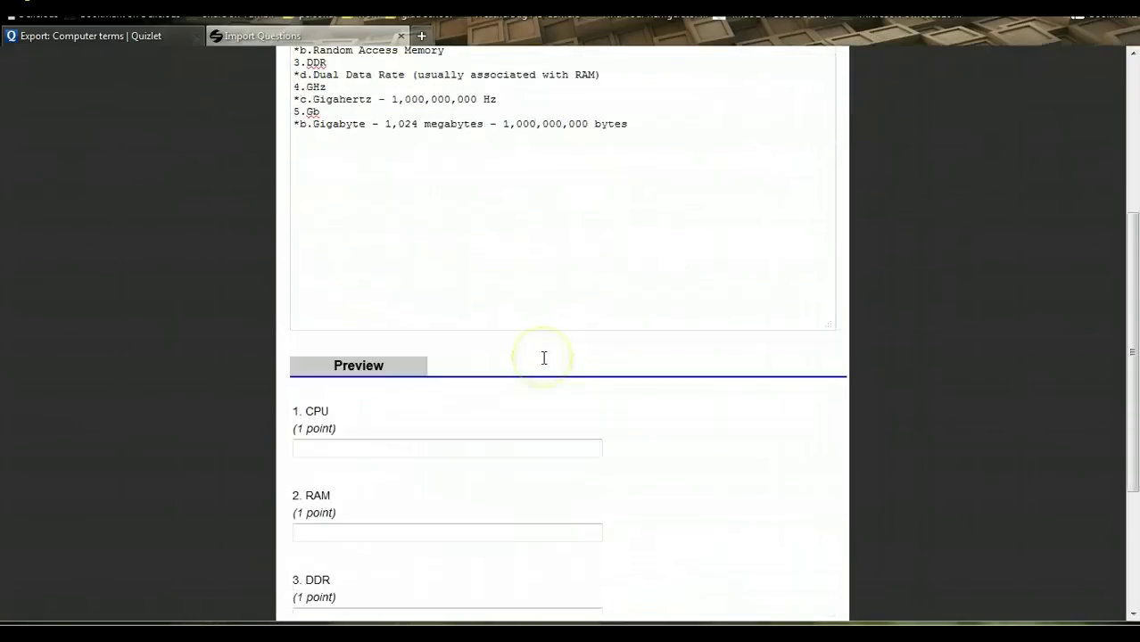
{"action": "scroll", "coordinate": [545, 363], "scroll_direction": "down", "scroll_amount": 1}
{"action": "scroll", "coordinate": [546, 363], "scroll_direction": "down", "scroll_amount": 1}
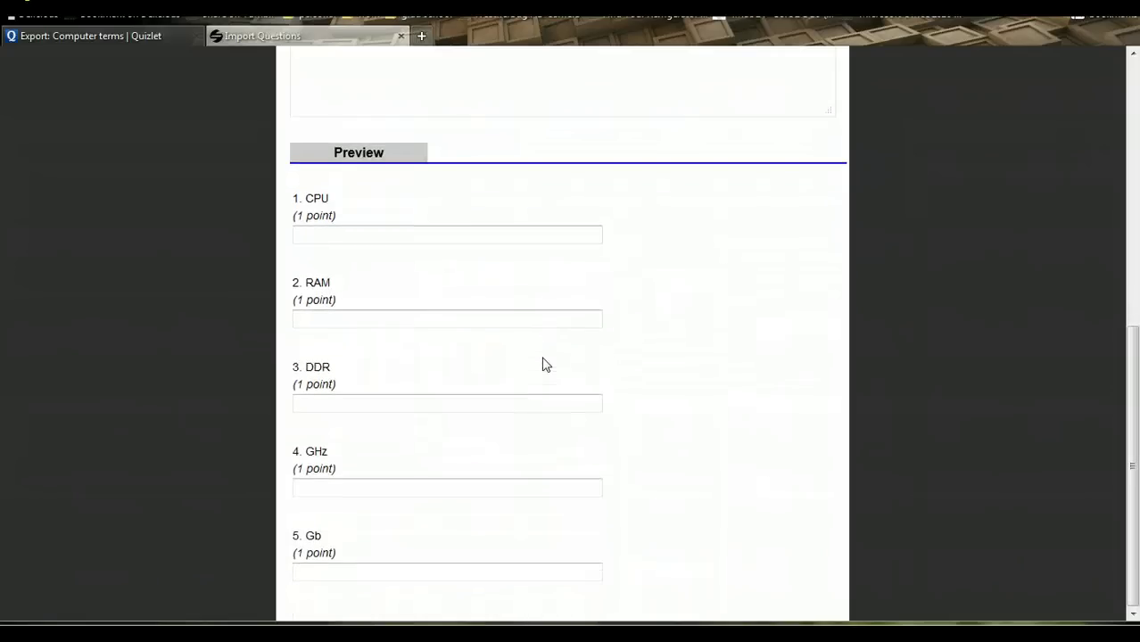
{"action": "scroll", "coordinate": [546, 364], "scroll_direction": "up", "scroll_amount": 7}
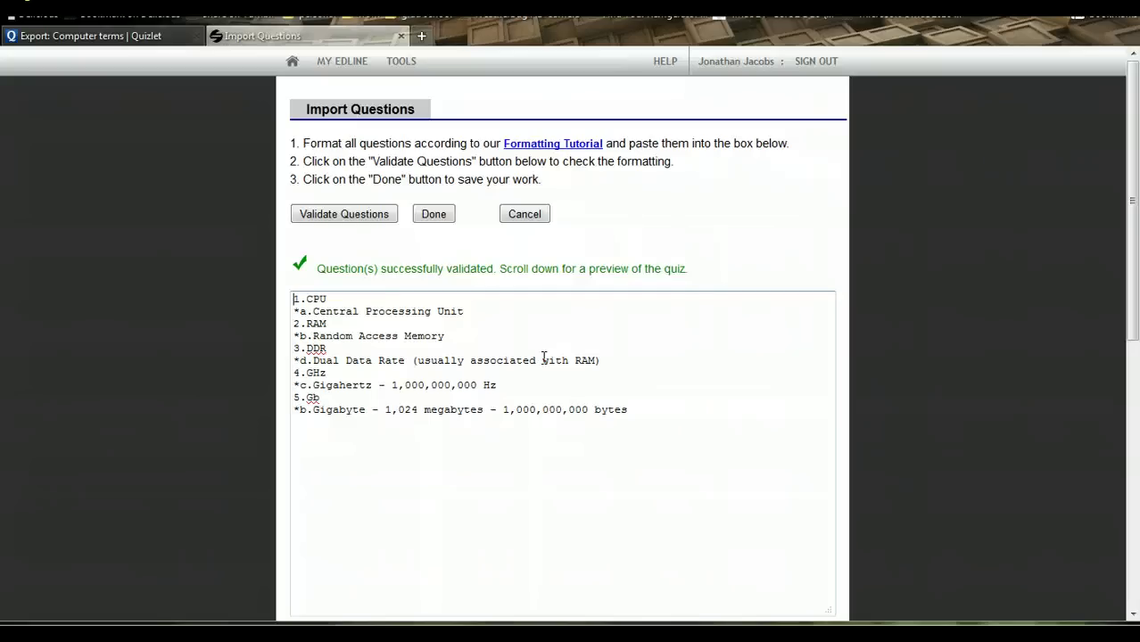
Save the import and review questions 1–5 (CPU, RAM, DDR, GHz, Gb), each worth 1 point
{"action": "left_click", "coordinate": [434, 214]}
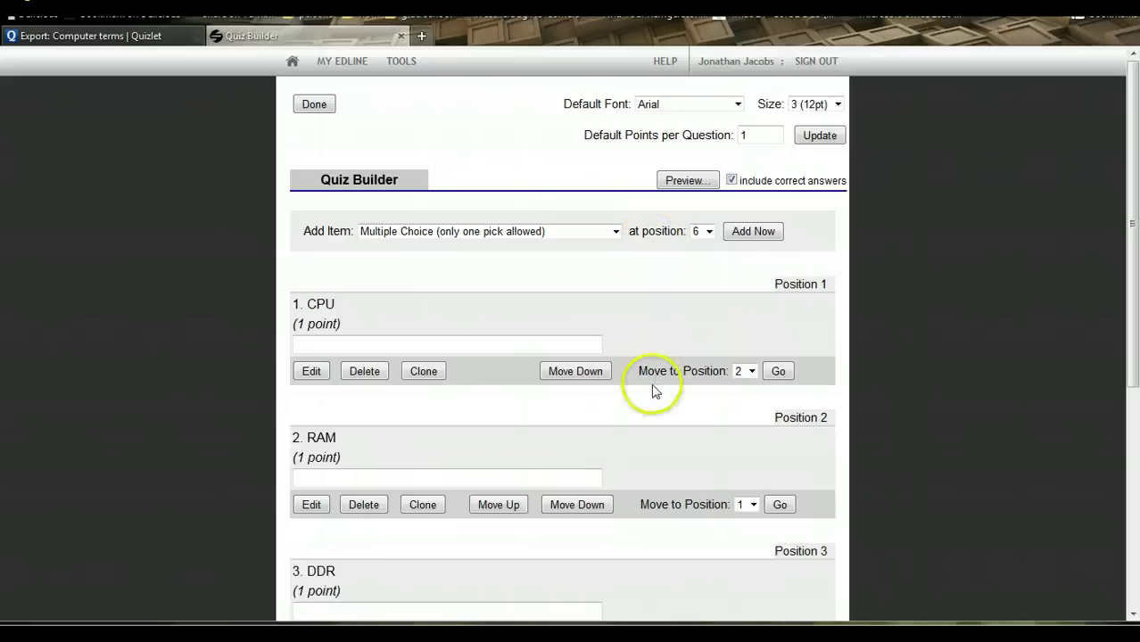
{"action": "scroll", "coordinate": [468, 390], "scroll_direction": "down", "scroll_amount": 1}
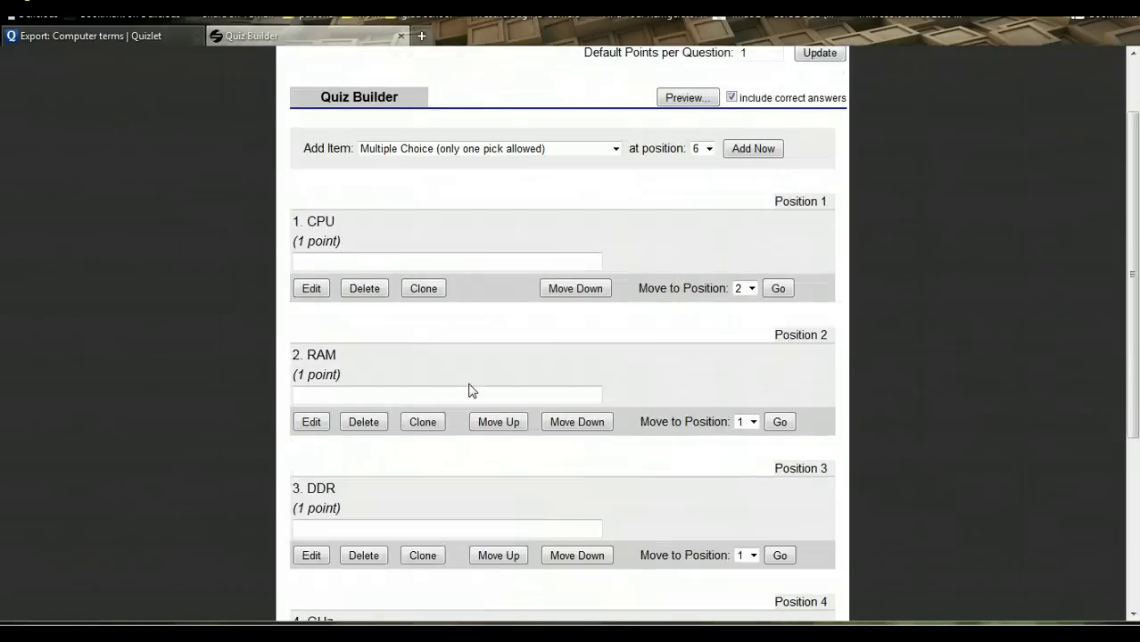
{"action": "scroll", "coordinate": [514, 331], "scroll_direction": "down", "scroll_amount": 1}
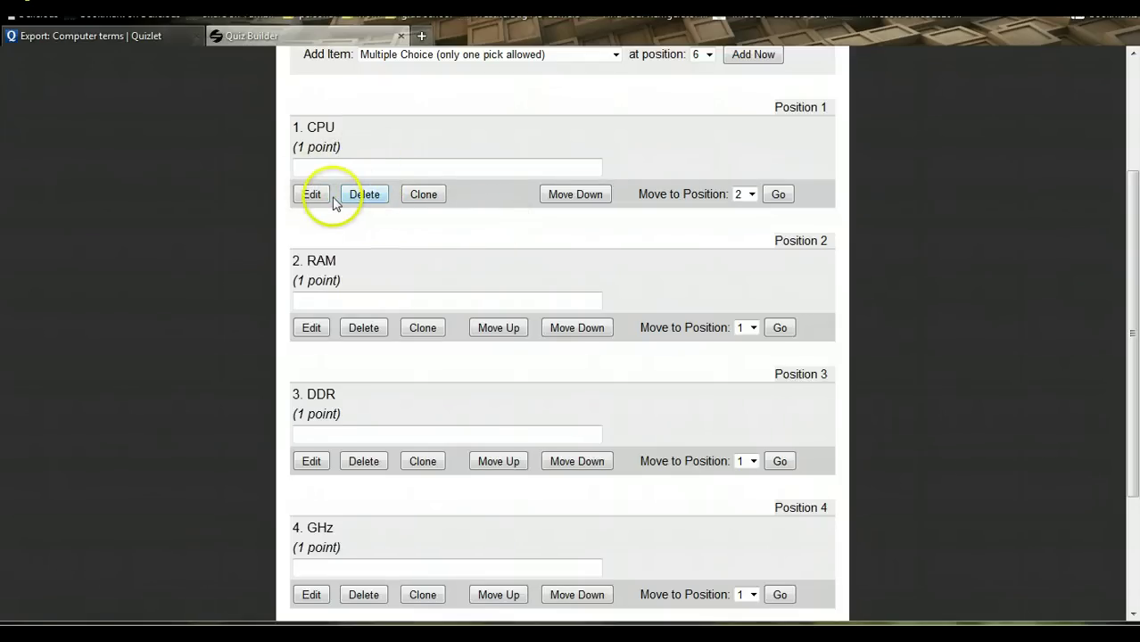
{"action": "scroll", "coordinate": [528, 231], "scroll_direction": "down", "scroll_amount": 2}
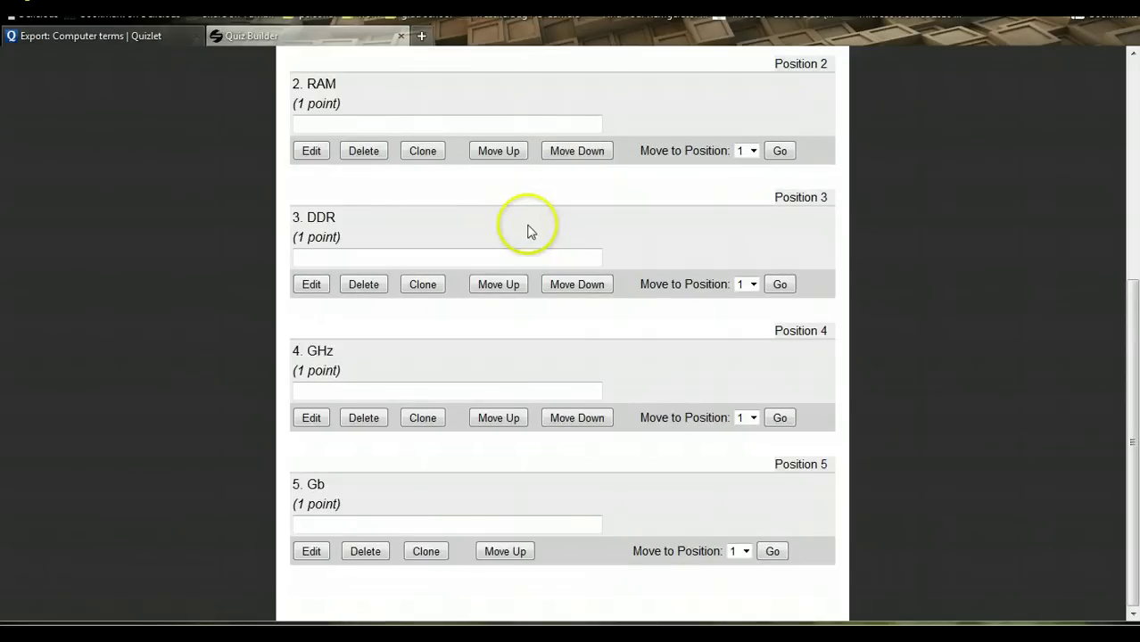
{"action": "scroll", "coordinate": [749, 293], "scroll_direction": "up", "scroll_amount": 4}
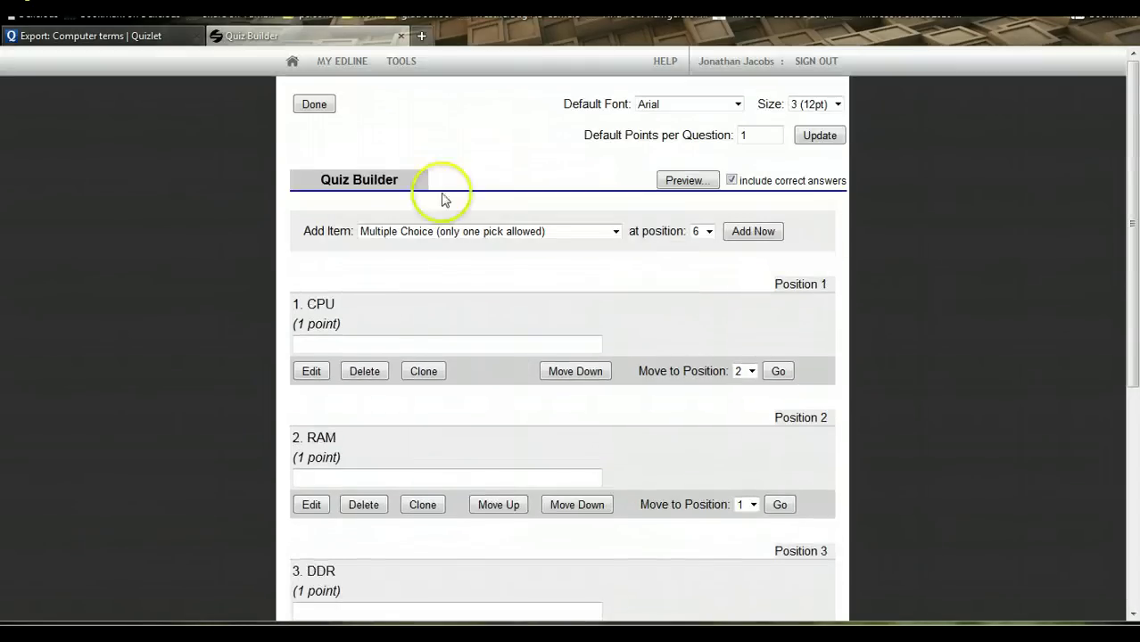